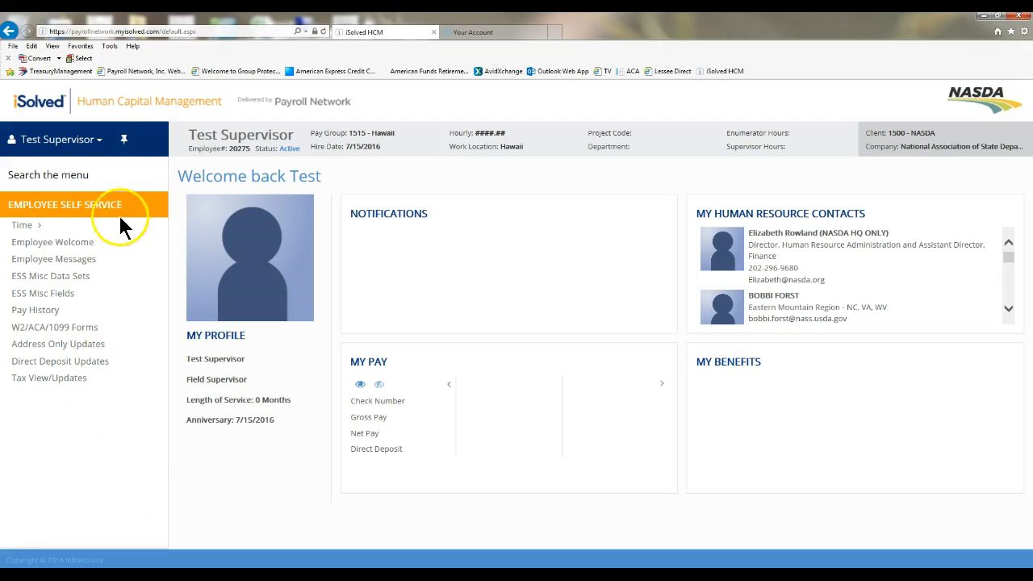
# Step: Switch the account to the supervisor role from the user options menu
pyautogui.click(96, 150)
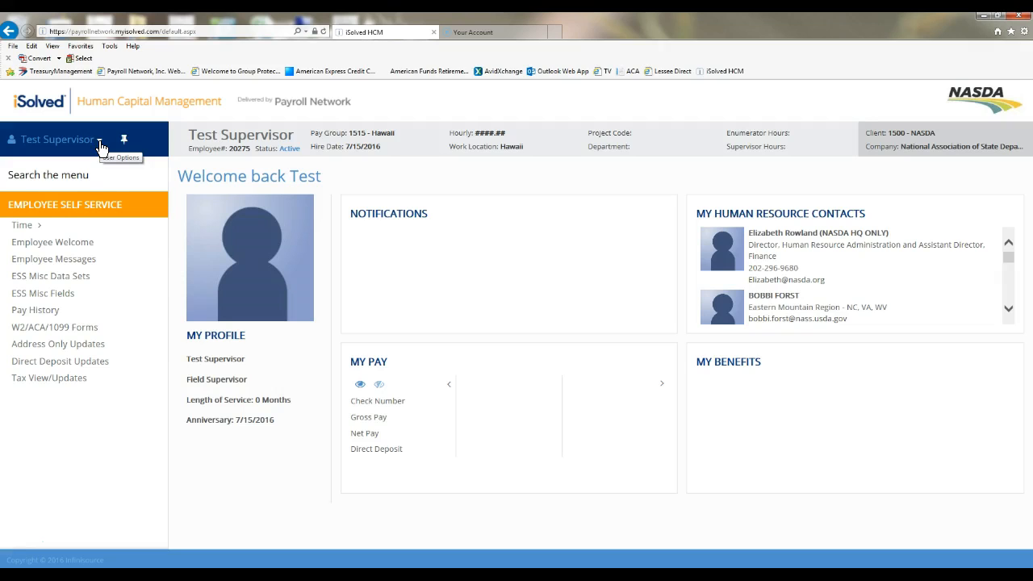
pyautogui.click(100, 146)
pyautogui.click(100, 193)
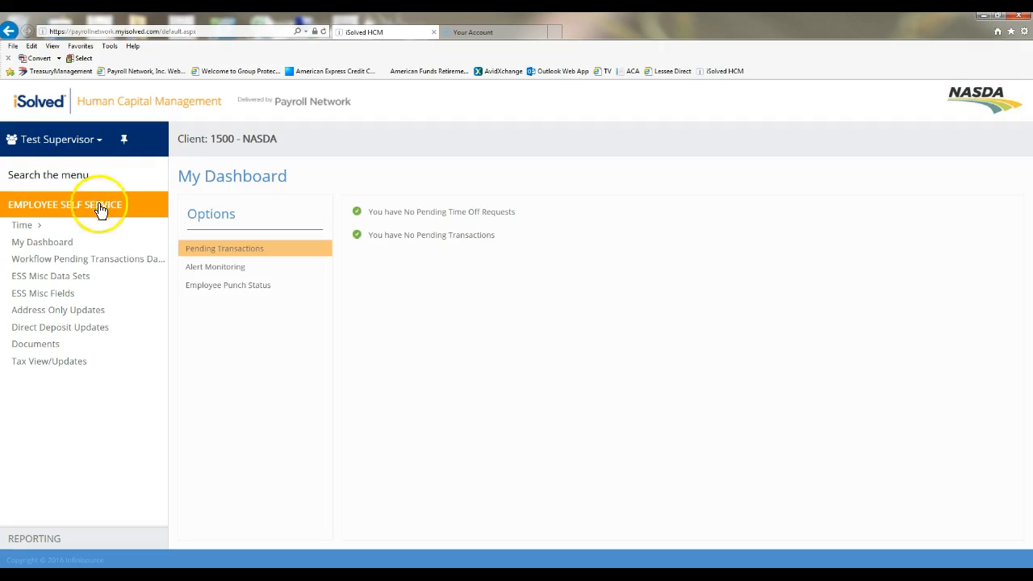
# Step: Open My Reports from the Reporting section of the menu
pyautogui.click(85, 539)
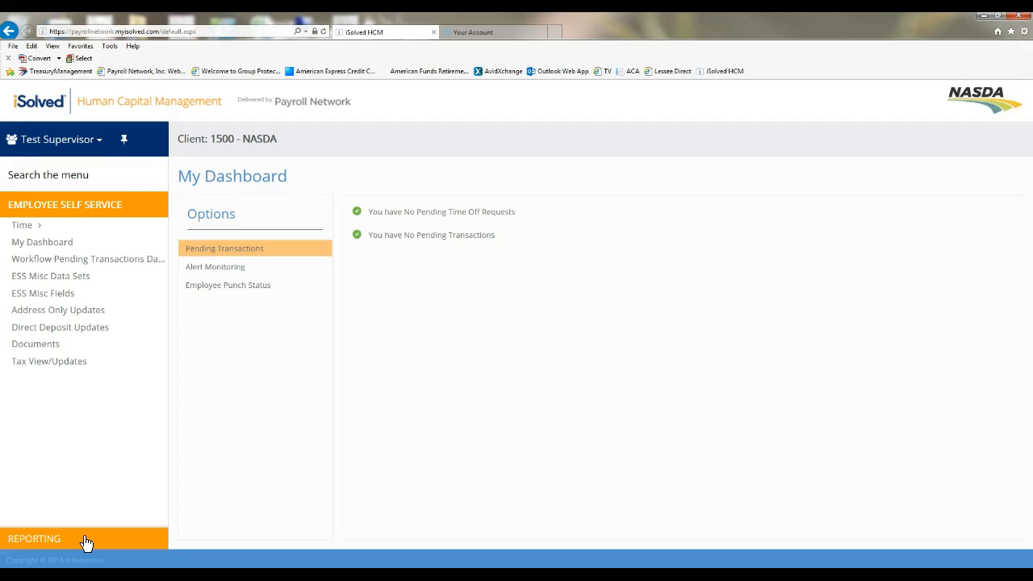
pyautogui.click(86, 539)
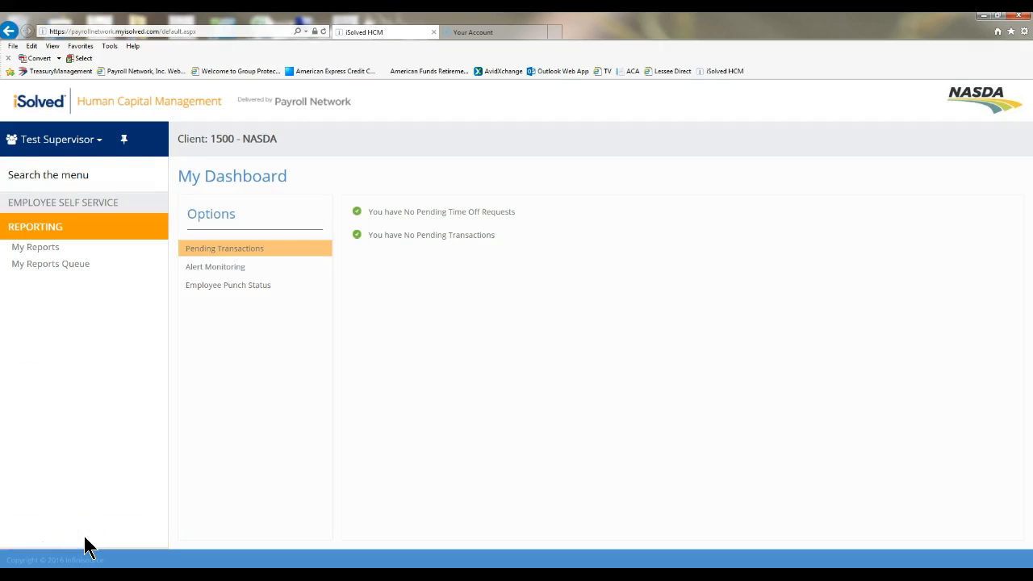
pyautogui.click(43, 251)
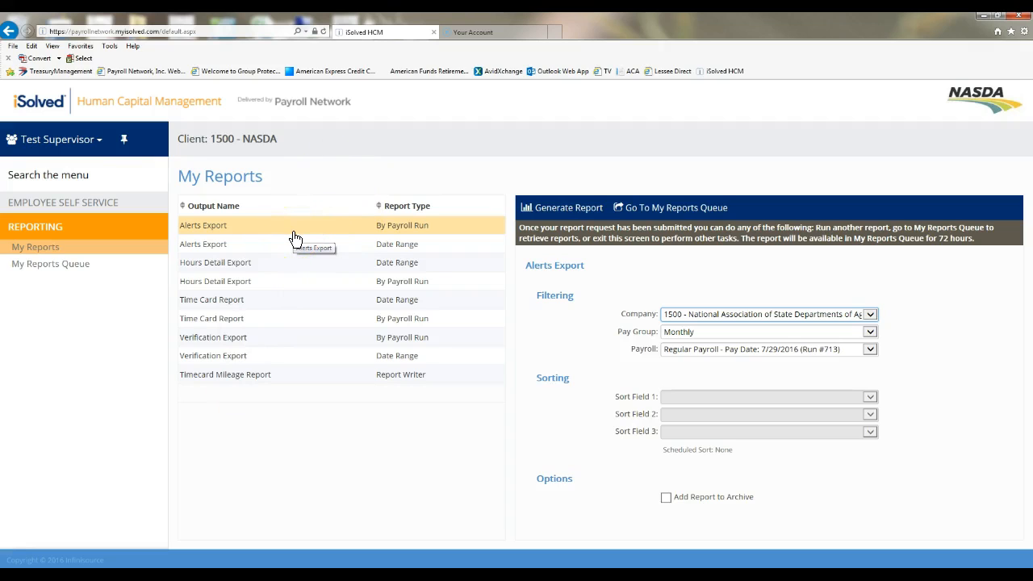
# Step: Preview the filter options of the different reports in the list one by one
pyautogui.click(394, 246)
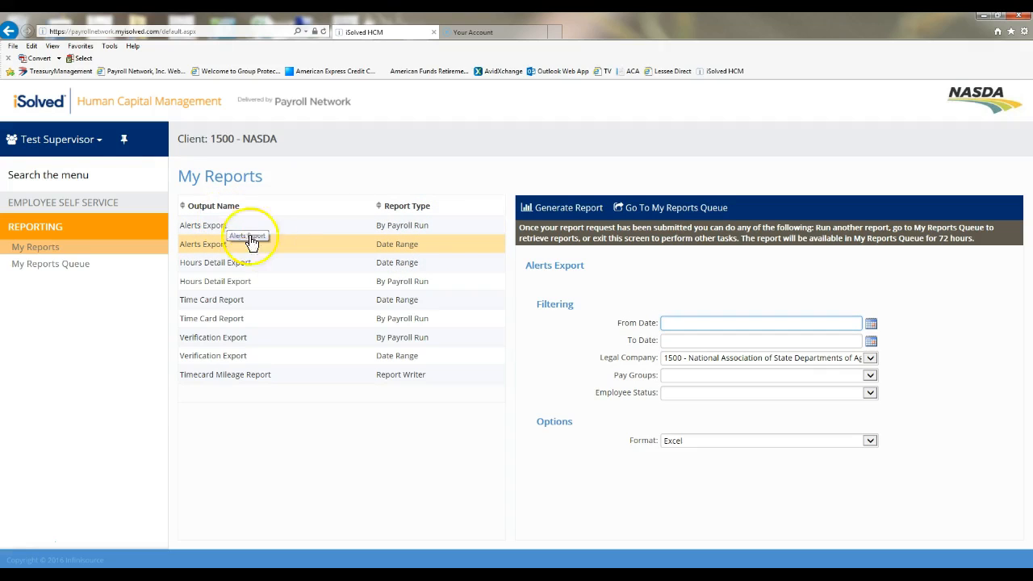
pyautogui.click(443, 266)
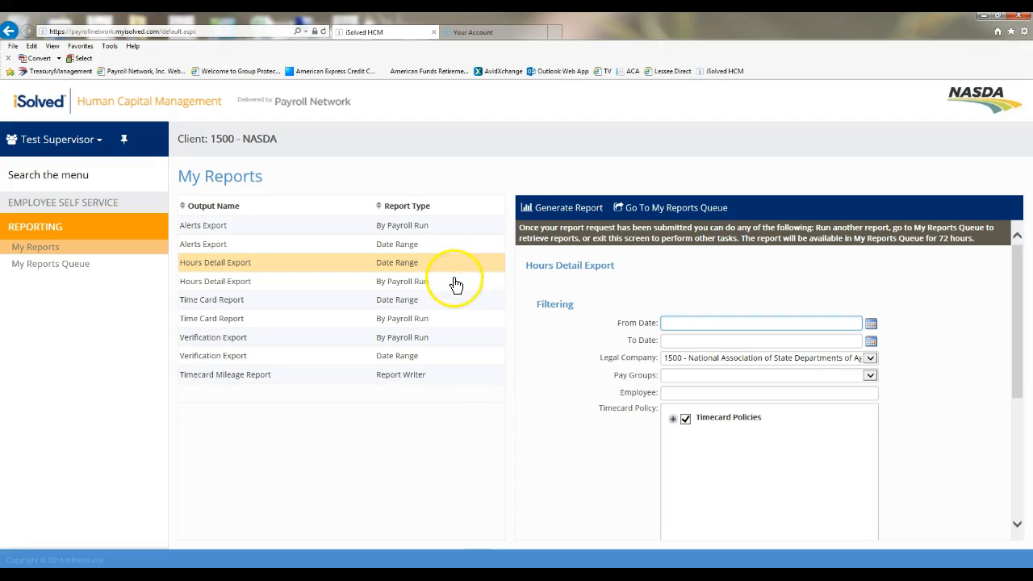
pyautogui.click(451, 281)
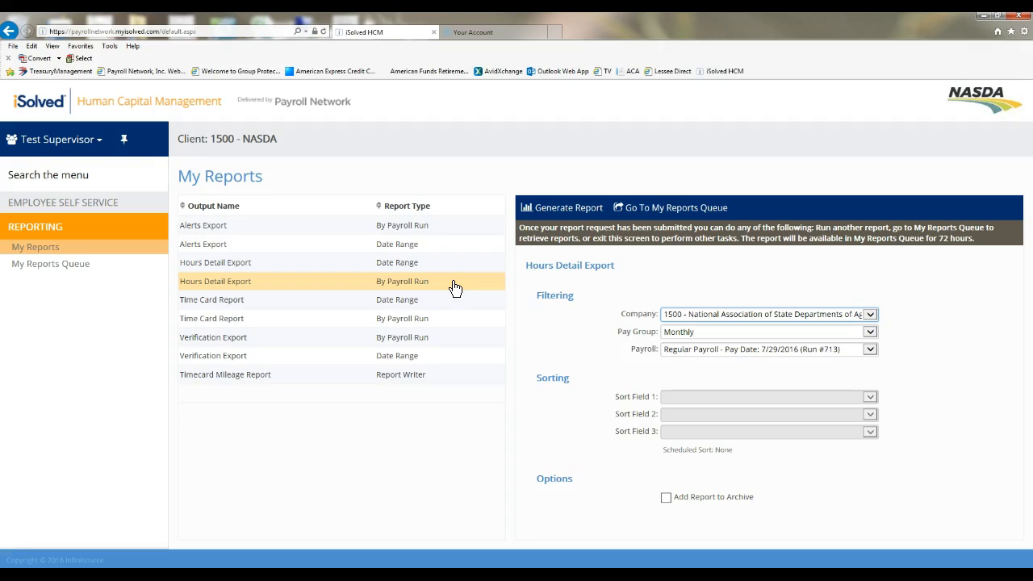
pyautogui.click(445, 299)
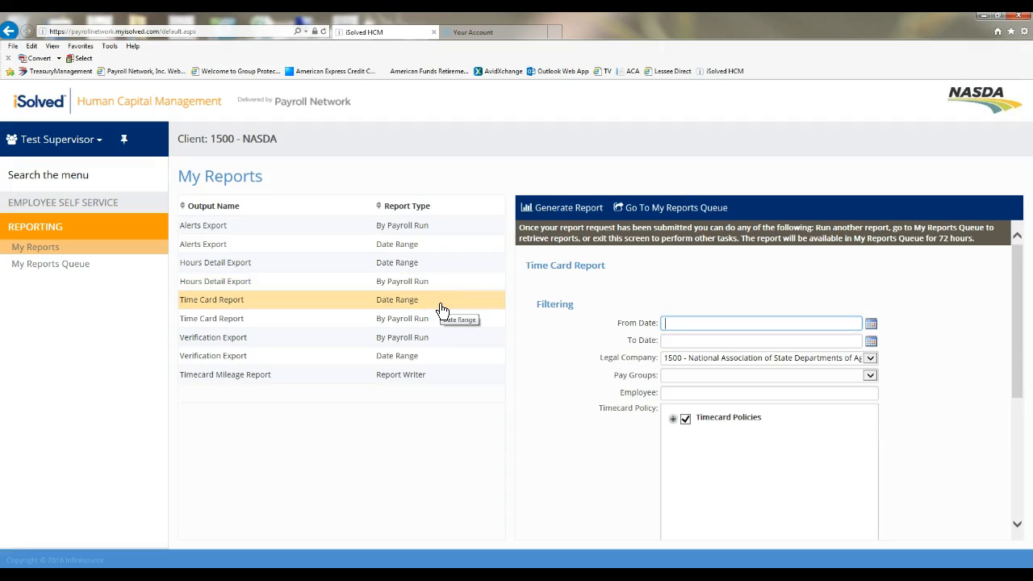
pyautogui.click(439, 320)
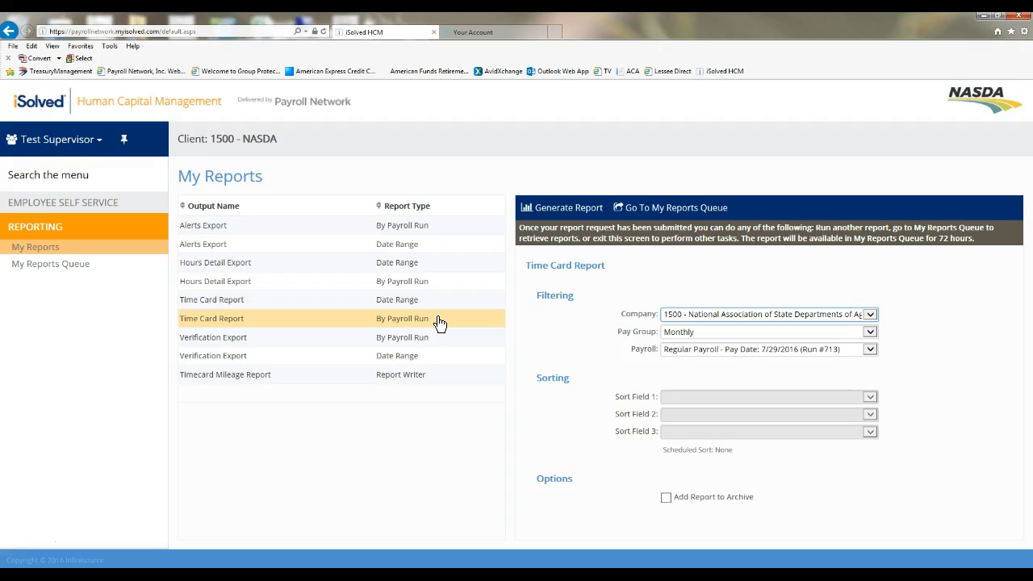
# Step: Select the date-range Time Card Report and set its From Date to 7/24/2016
pyautogui.click(428, 299)
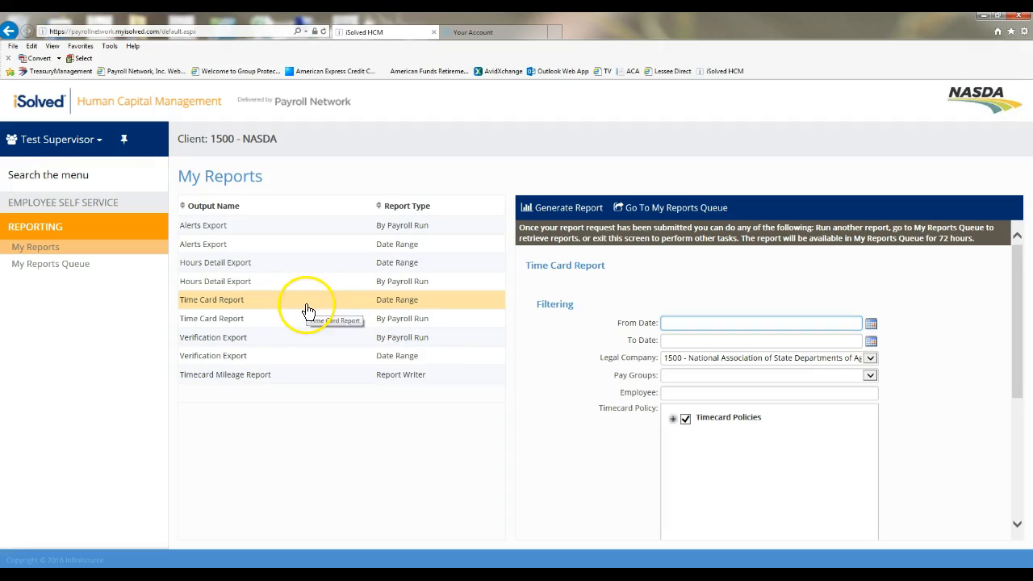
pyautogui.click(871, 324)
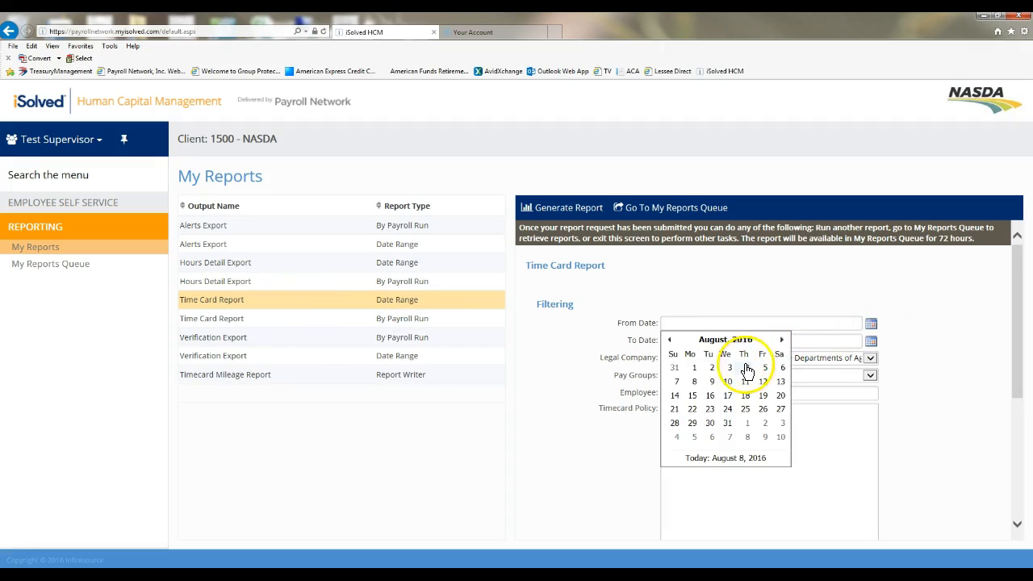
pyautogui.click(669, 339)
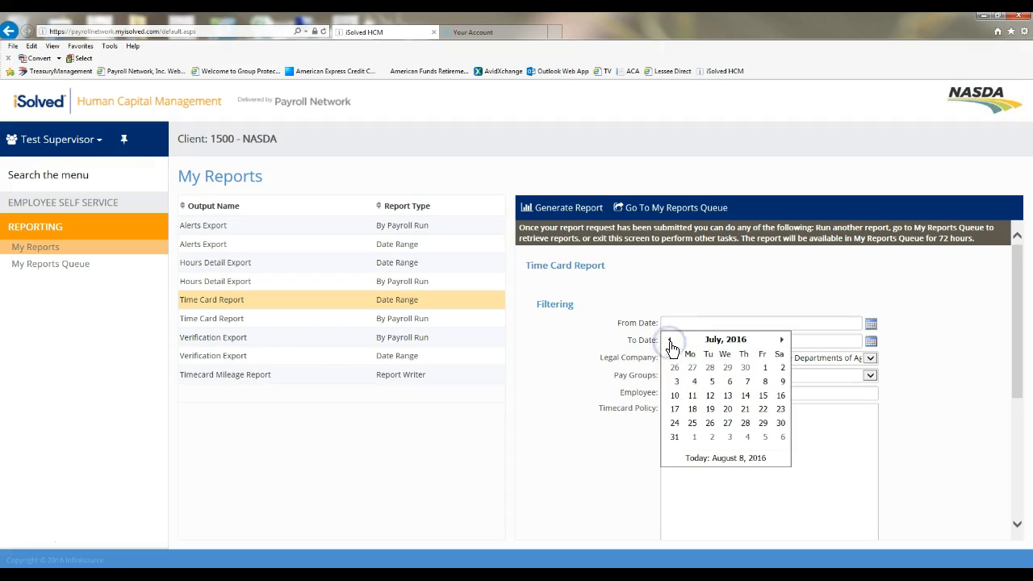
pyautogui.click(675, 425)
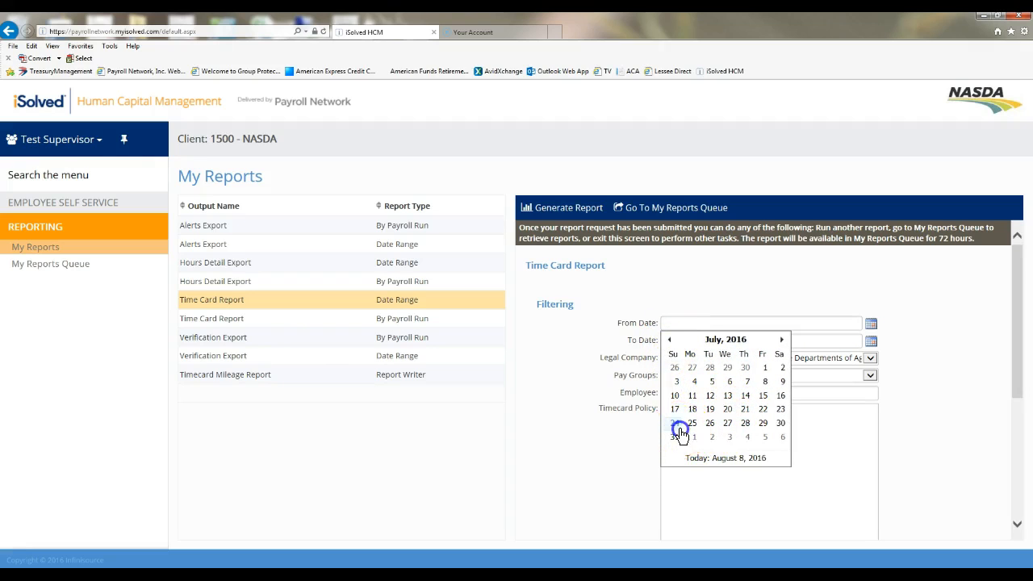
# Step: Set the To Date to 8/6/2016 and the pay group to 1515 - Hawaii
pyautogui.click(871, 342)
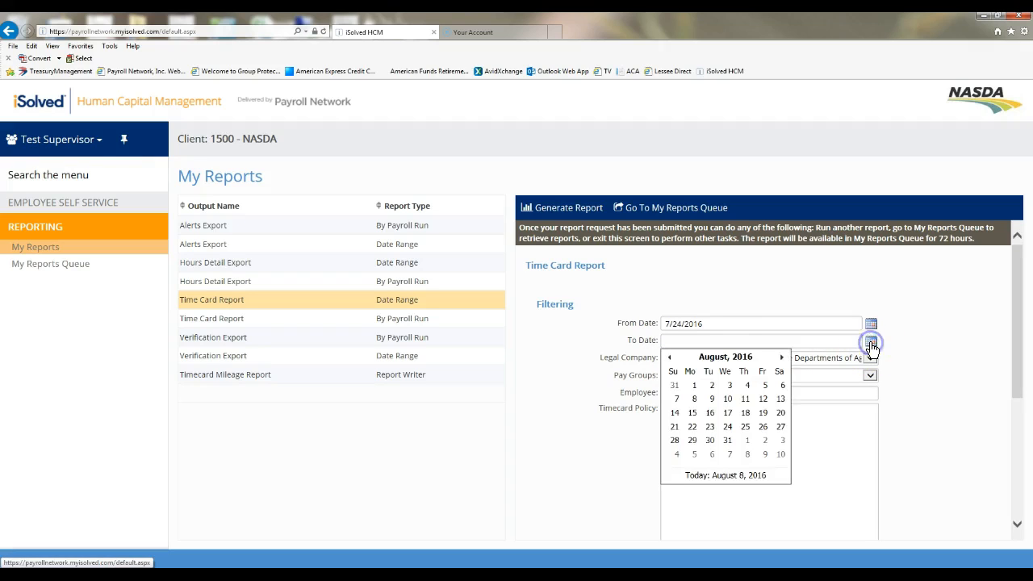
pyautogui.click(779, 386)
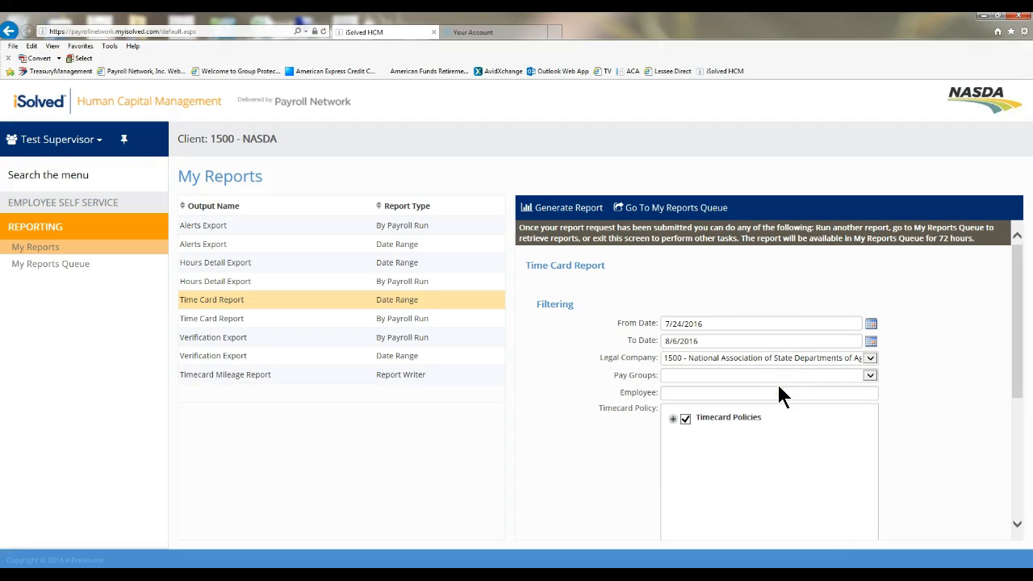
pyautogui.click(870, 374)
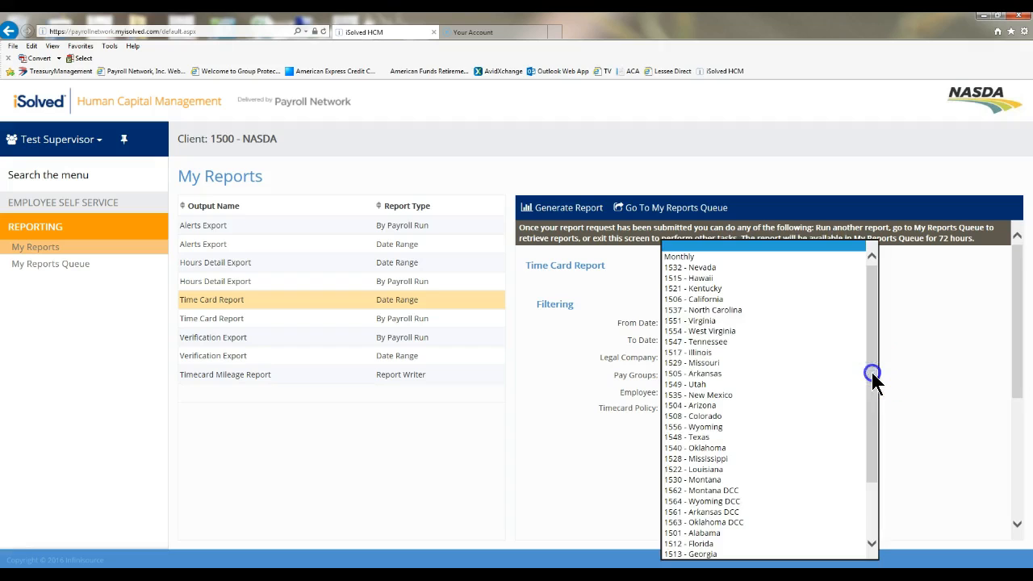
pyautogui.click(828, 278)
pyautogui.click(918, 394)
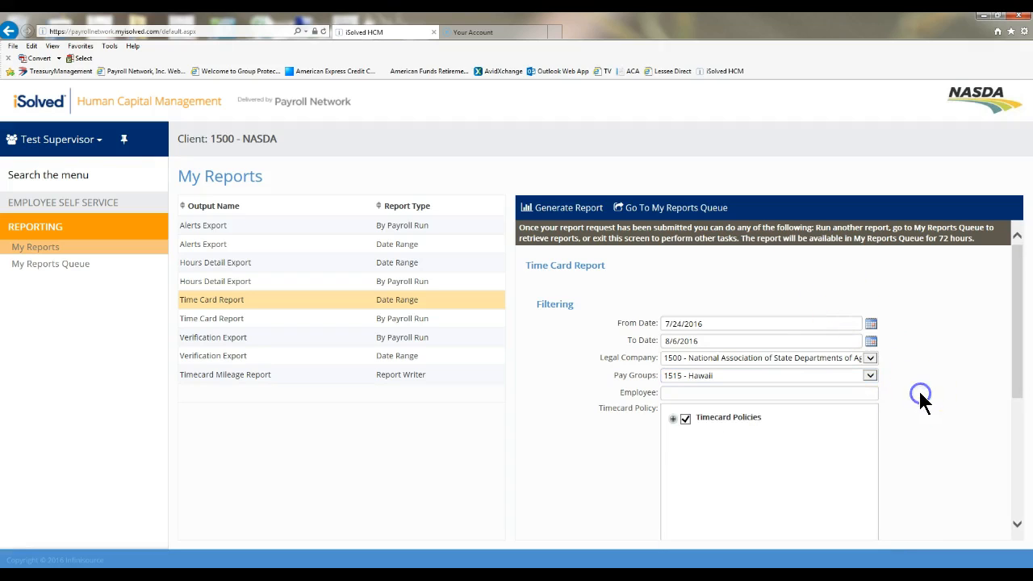
# Step: Expand the Timecard Policies group to review the included policies, then collapse it
pyautogui.scroll(-1, 928, 408)
pyautogui.scroll(-2, 928, 427)
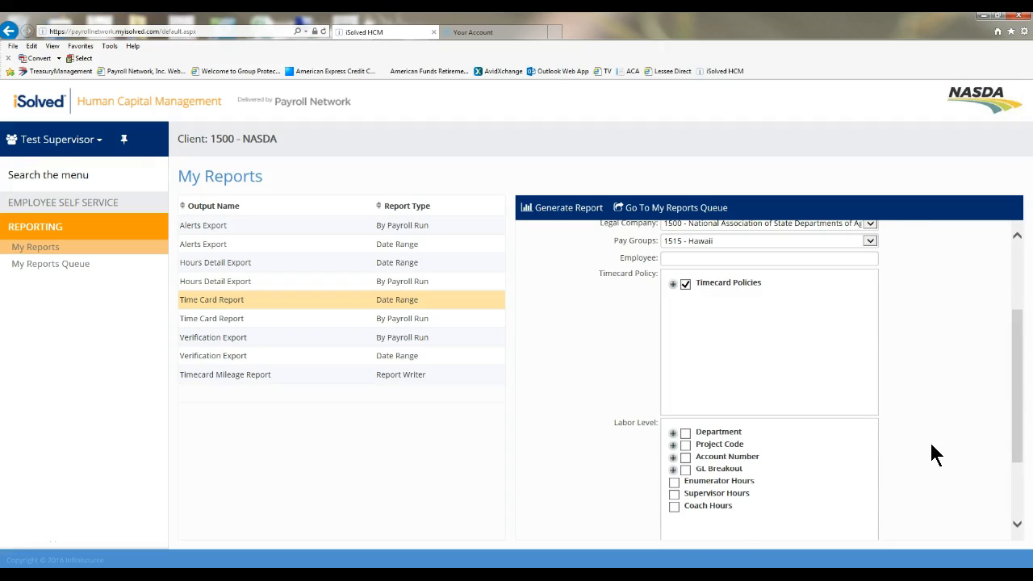
pyautogui.click(673, 284)
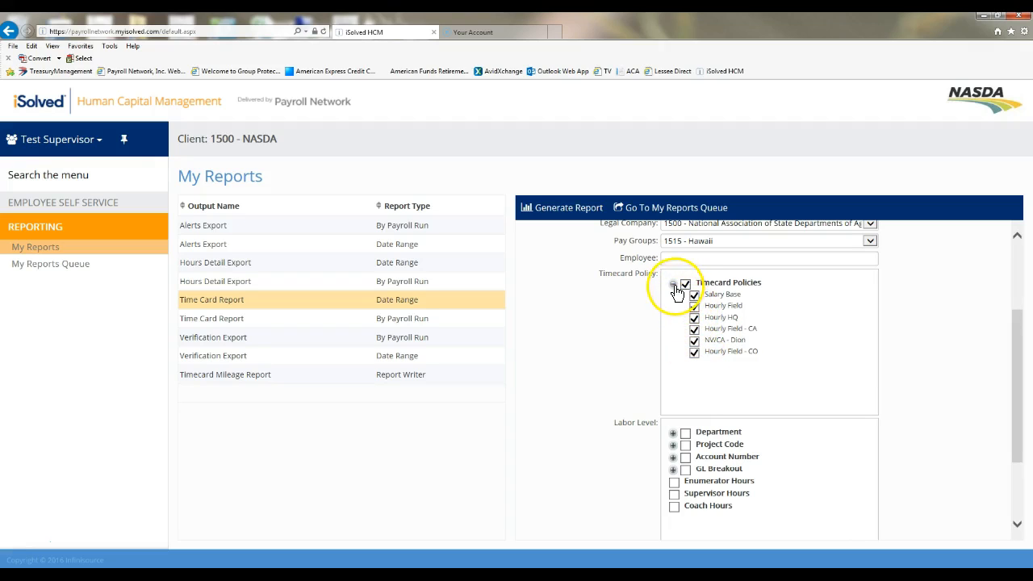
pyautogui.click(674, 285)
pyautogui.click(685, 444)
pyautogui.scroll(-1, 685, 452)
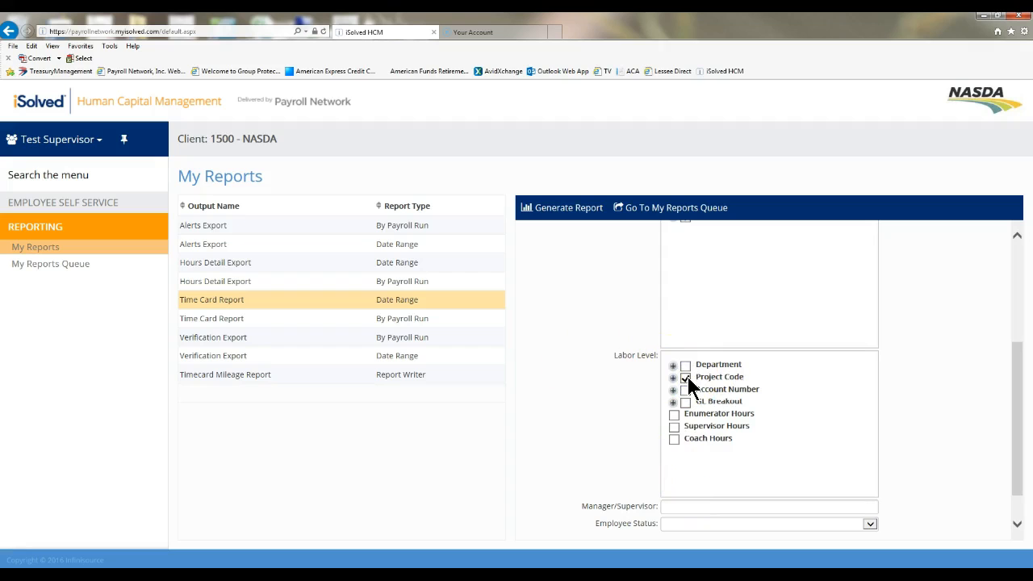
pyautogui.click(673, 421)
pyautogui.click(685, 376)
# Step: Set the Employee Status filter to Active
pyautogui.scroll(-1, 697, 449)
pyautogui.click(870, 482)
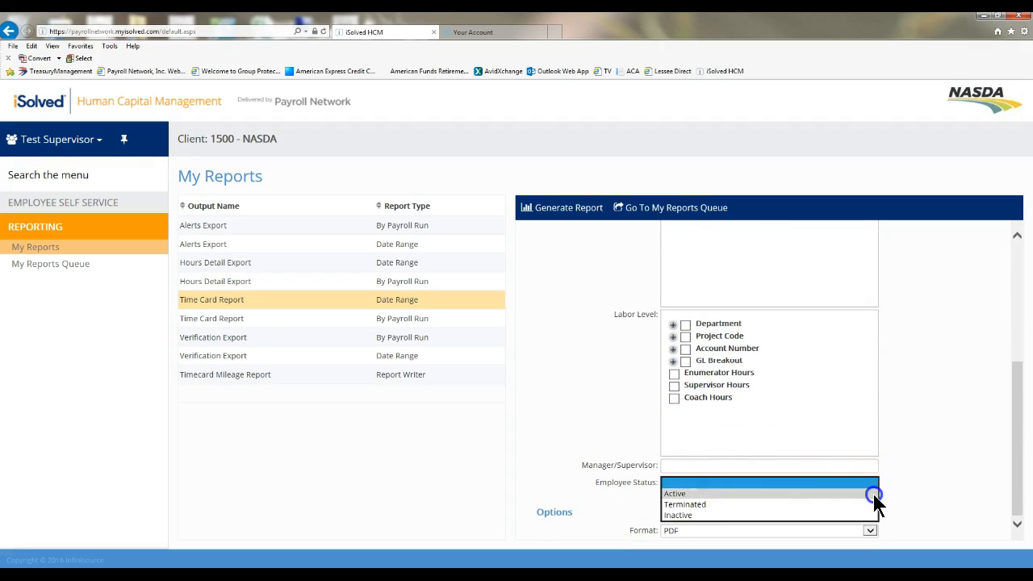
pyautogui.click(872, 491)
pyautogui.click(894, 494)
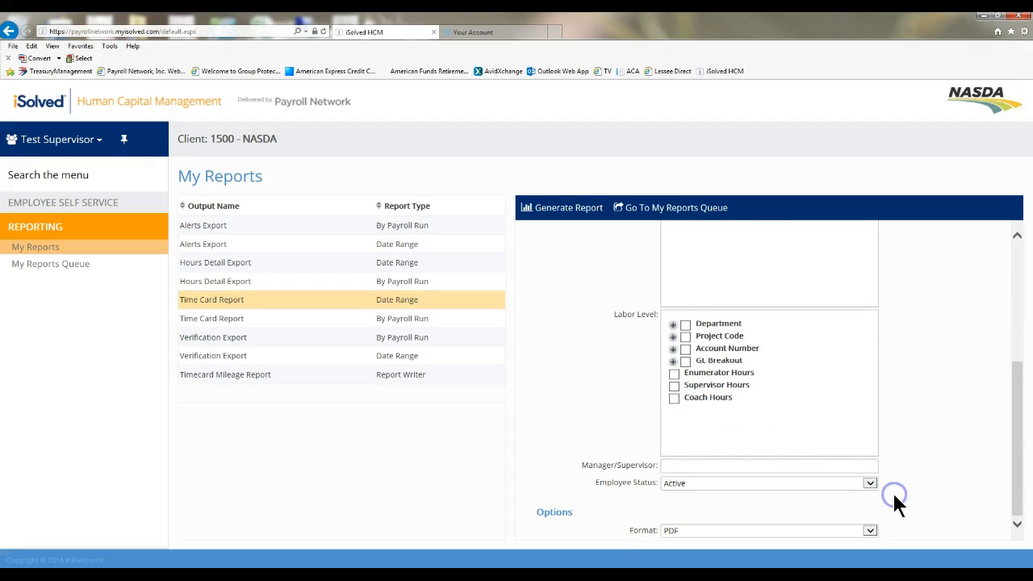
# Step: Generate the Time Card Report in PDF format
pyautogui.click(869, 531)
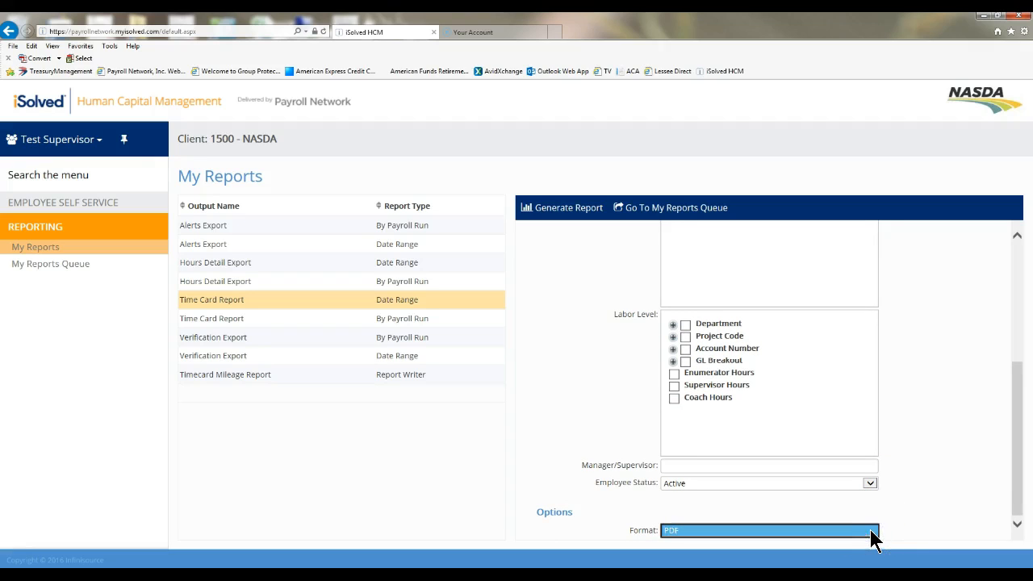
pyautogui.click(894, 512)
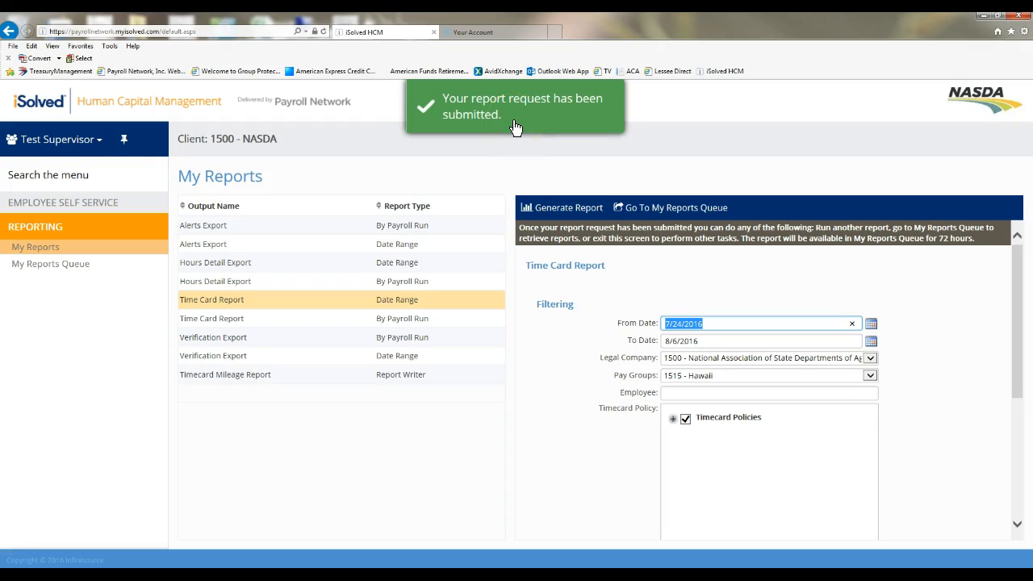
# Step: Go to My Reports Queue and refresh the list of requested reports
pyautogui.click(658, 208)
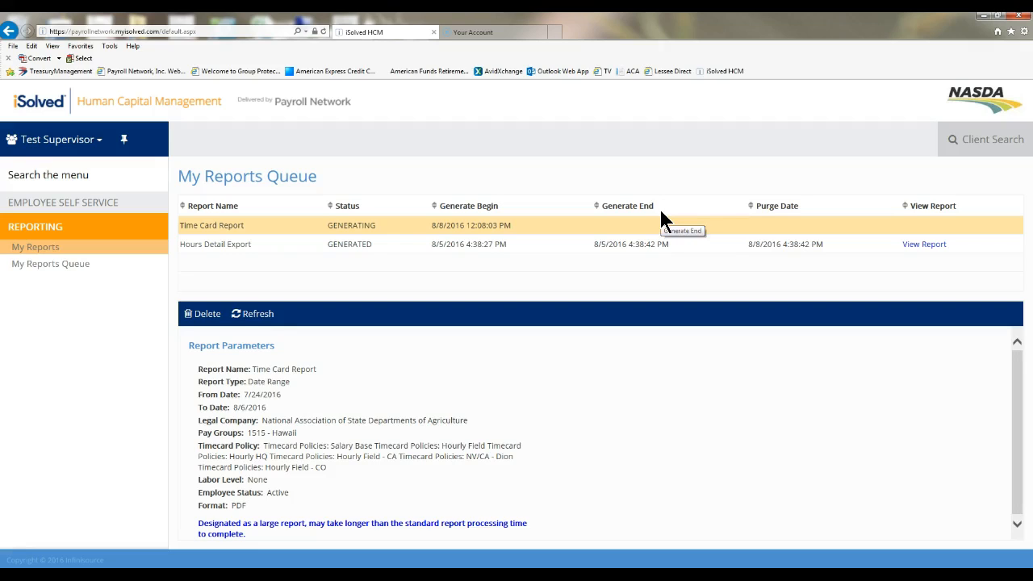
pyautogui.click(251, 316)
pyautogui.click(251, 316)
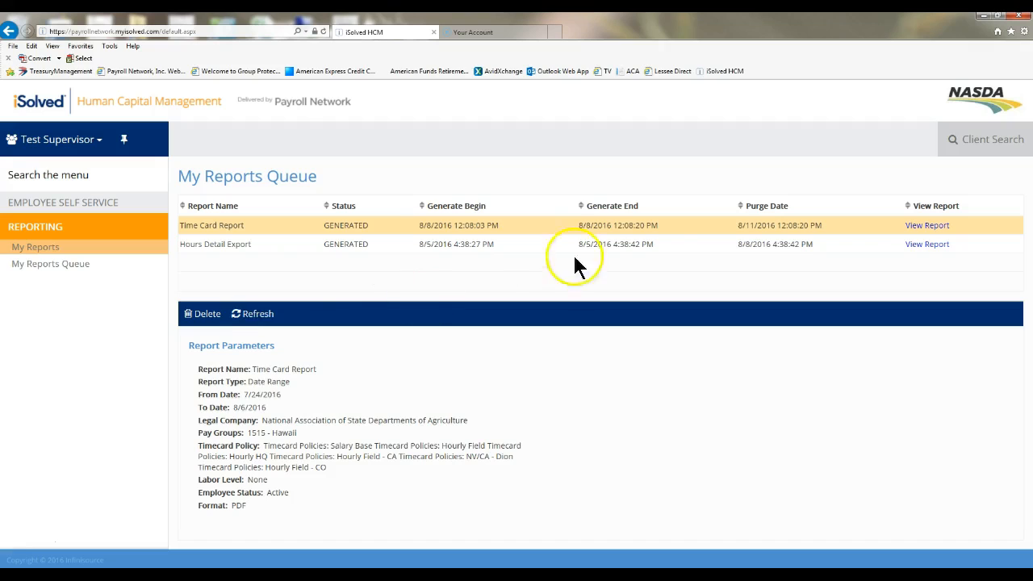
# Step: Open the generated Time Card Report, zoom in to read it, and close its tab
pyautogui.click(913, 227)
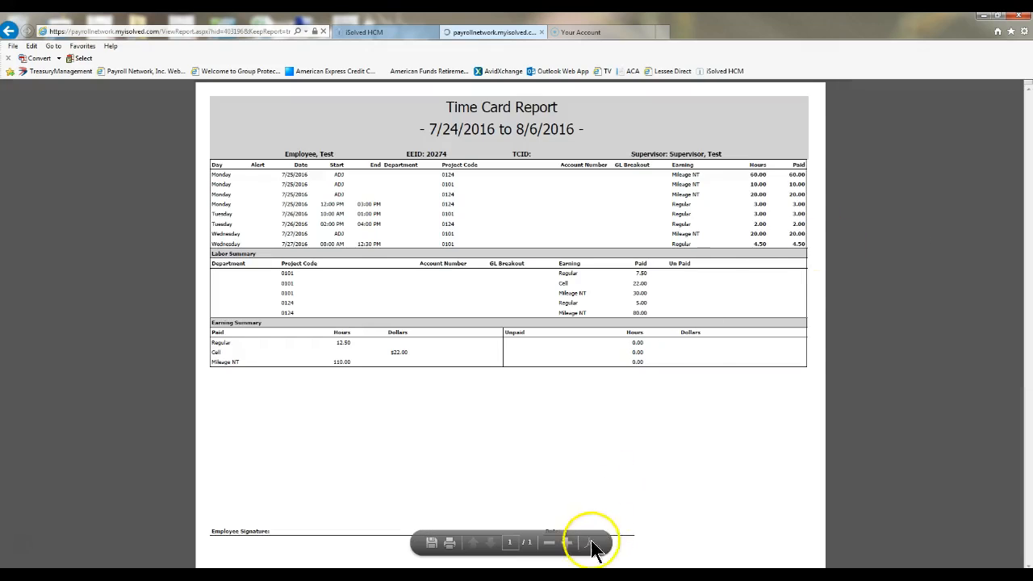
pyautogui.click(567, 543)
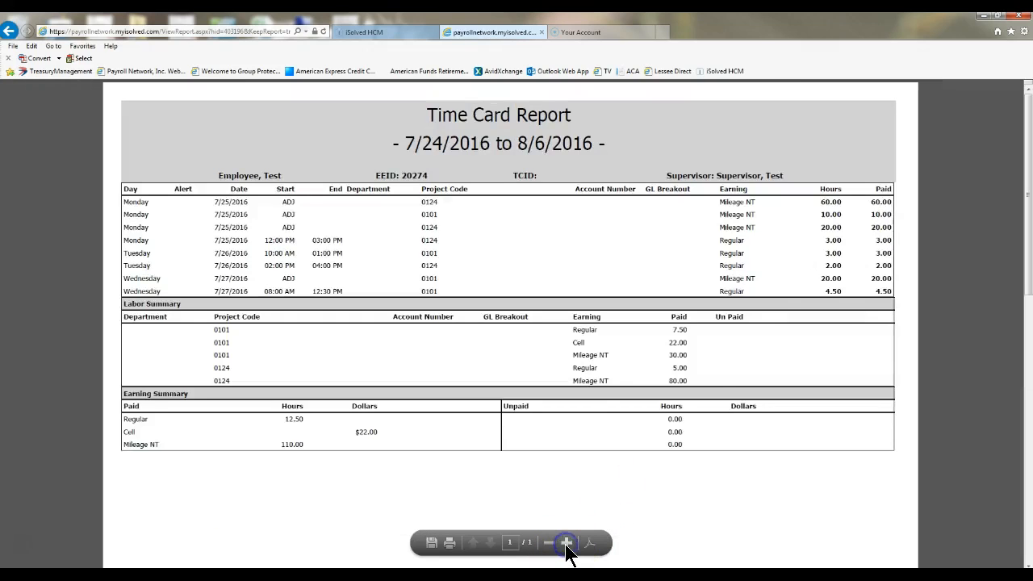
pyautogui.click(567, 543)
pyautogui.moveTo(1026, 170)
pyautogui.mouseDown()
pyautogui.moveTo(1026, 516)
pyautogui.moveTo(1023, 115)
pyautogui.mouseUp()
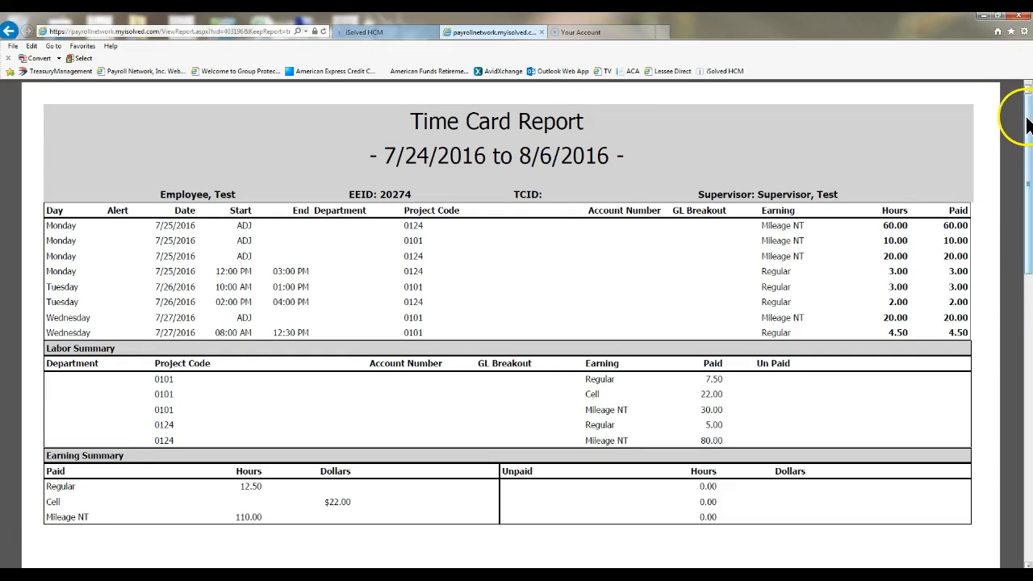
pyautogui.moveTo(1025, 116)
pyautogui.mouseDown()
pyautogui.moveTo(1028, 399)
pyautogui.moveTo(1028, 121)
pyautogui.mouseUp()
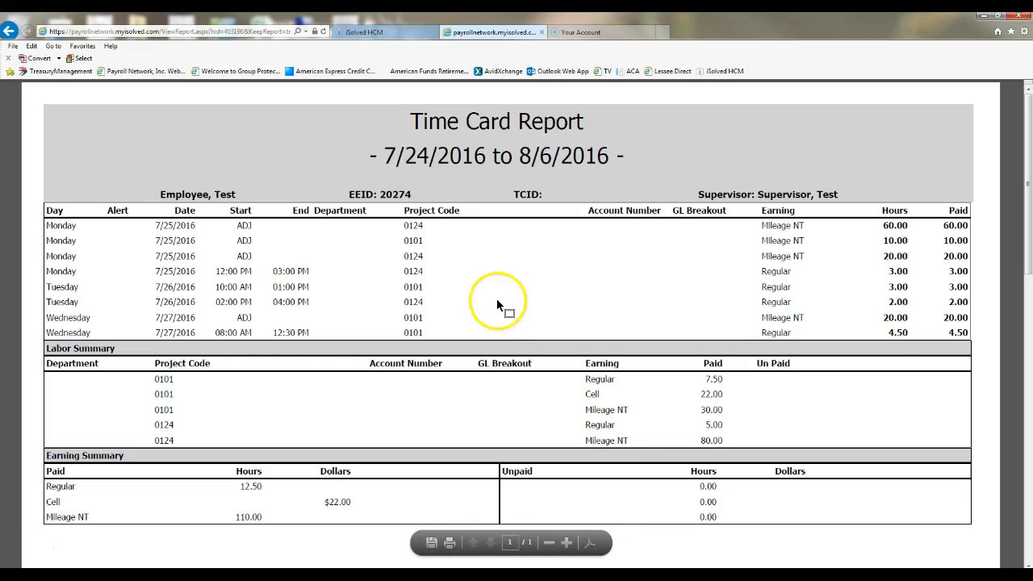
pyautogui.moveTo(1026, 266)
pyautogui.mouseDown()
pyautogui.moveTo(1018, 506)
pyautogui.moveTo(1026, 203)
pyautogui.mouseUp()
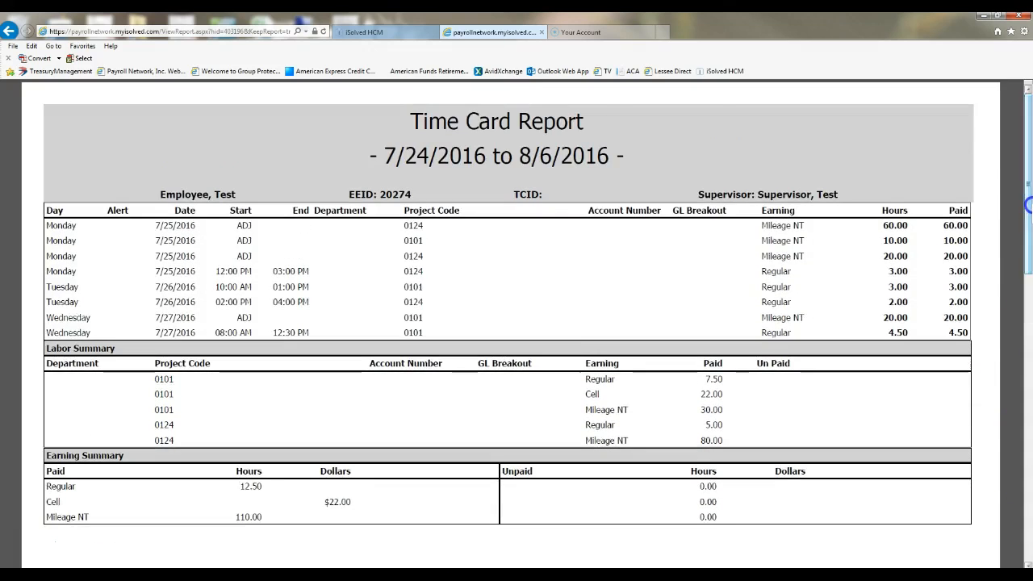
pyautogui.click(542, 33)
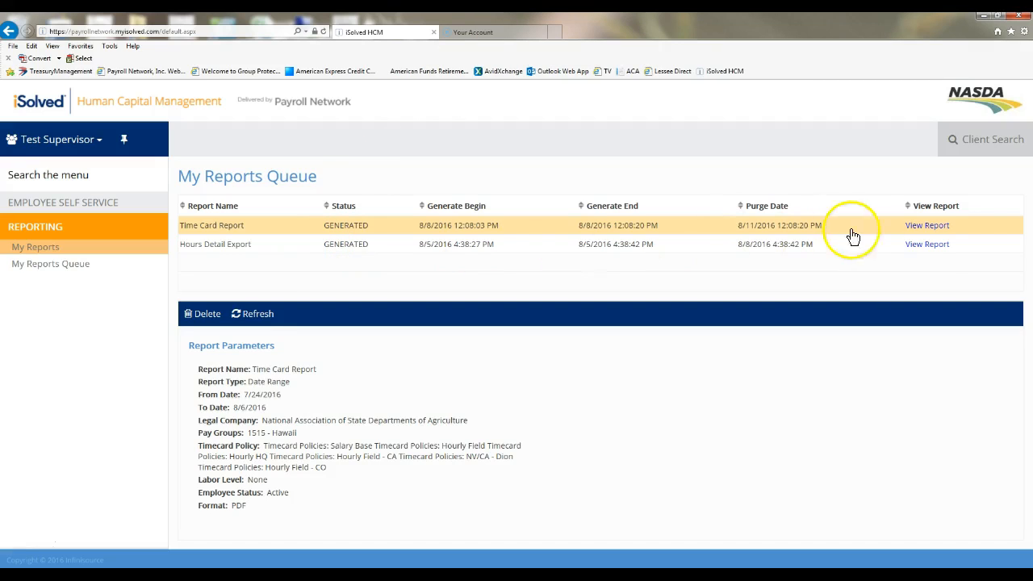
# Step: Open the Hours Detail Export report from the queue as an Excel file
pyautogui.click(924, 245)
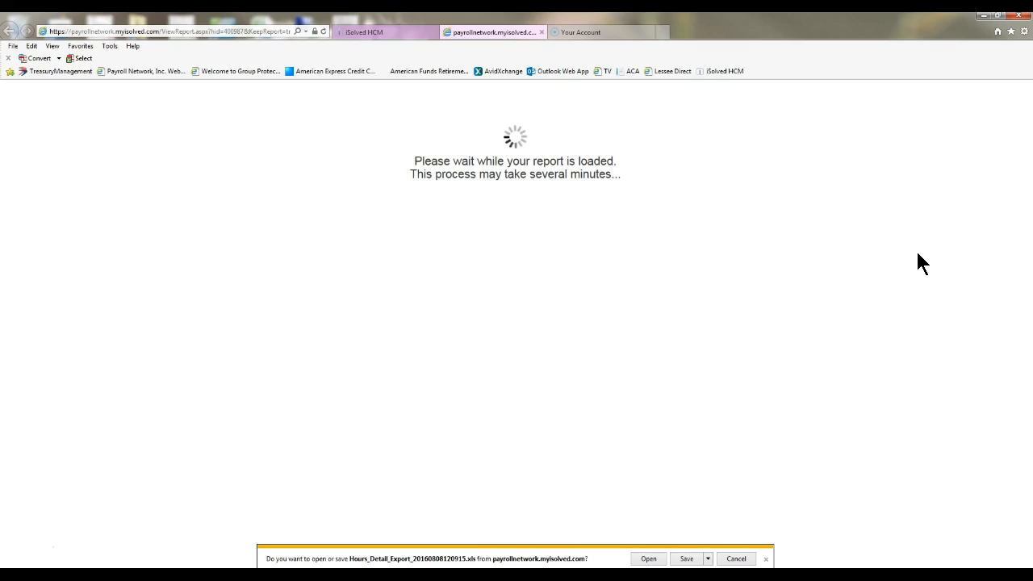
pyautogui.click(645, 558)
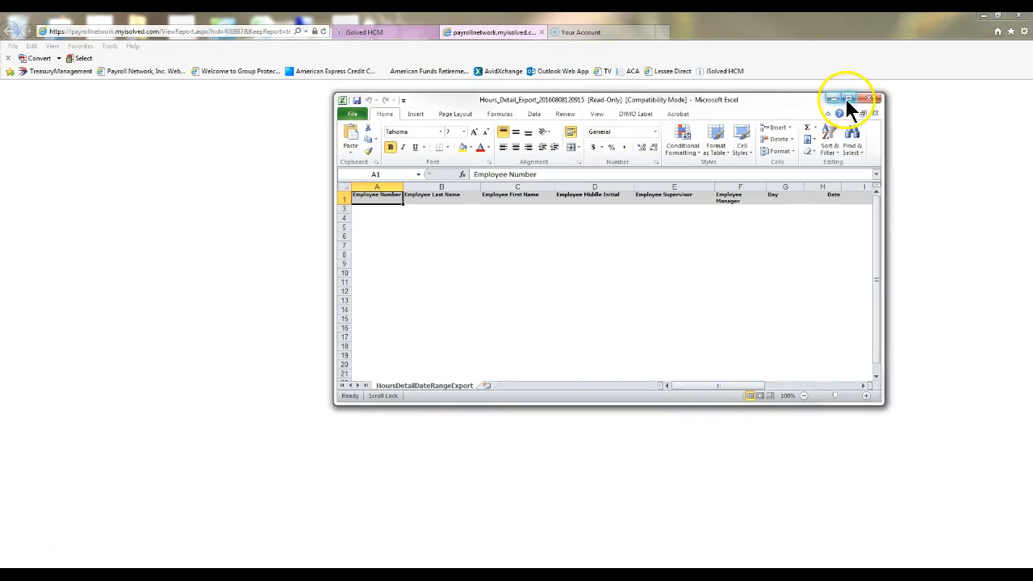
# Step: Examine the Hours Detail Export spreadsheet's columns and rows, then close the spreadsheet and its browser tab
pyautogui.click(849, 99)
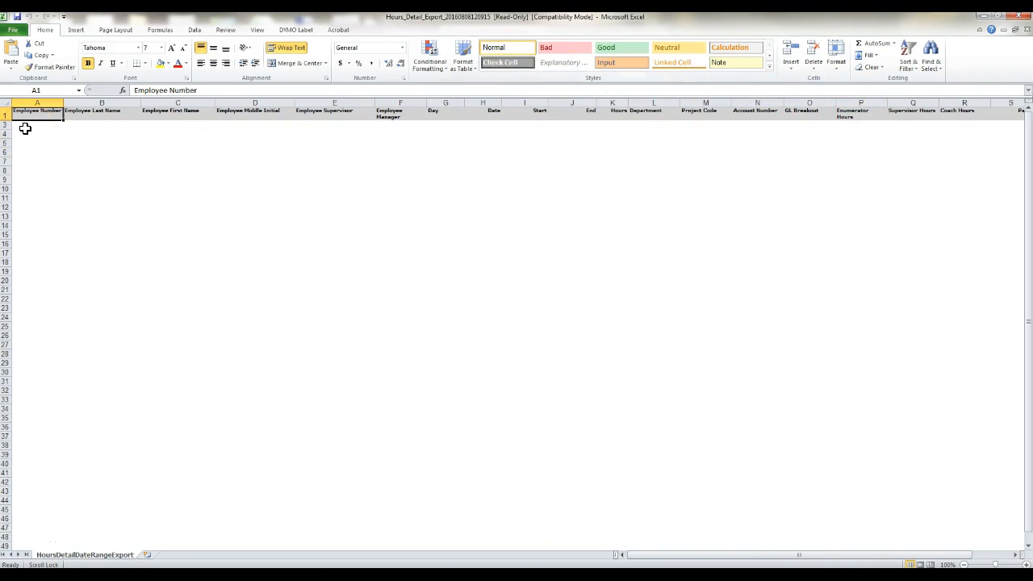
pyautogui.moveTo(25, 128); pyautogui.dragTo(1007, 150)
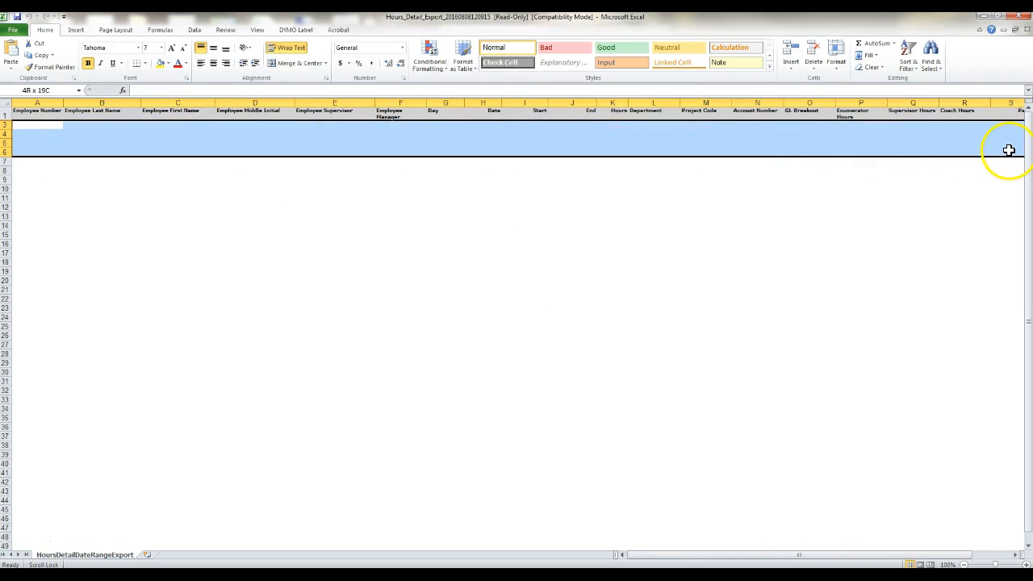
pyautogui.click(35, 127)
pyautogui.click(119, 126)
pyautogui.click(179, 124)
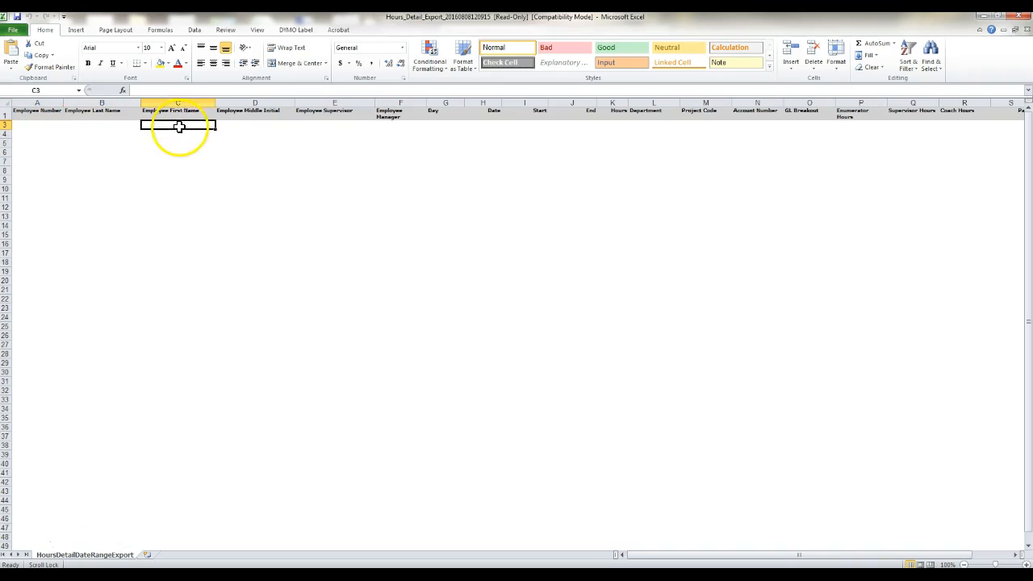
pyautogui.click(321, 126)
pyautogui.click(388, 127)
pyautogui.click(452, 127)
pyautogui.click(489, 127)
pyautogui.click(533, 129)
pyautogui.click(603, 124)
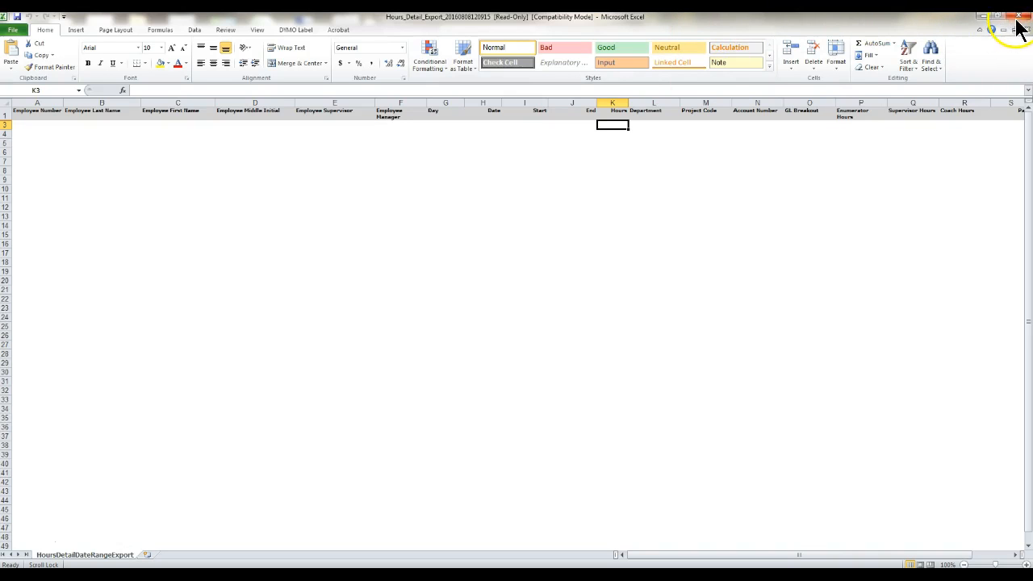
pyautogui.click(984, 16)
pyautogui.click(541, 32)
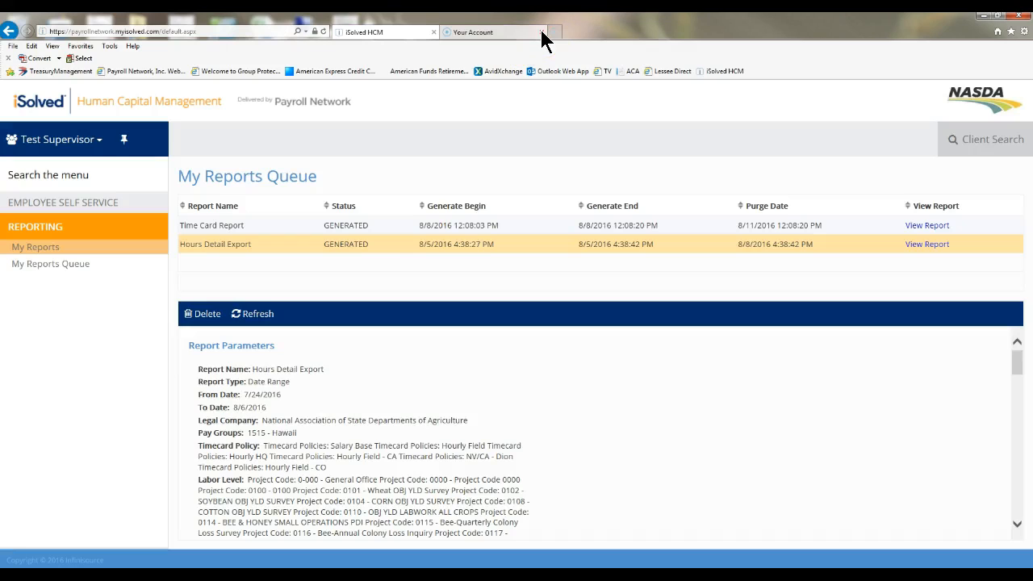
# Step: Open My Reports, pick the date-range Verification Export, and set From Date 7/24/2016 and To Date 8/6/2016
pyautogui.click(39, 252)
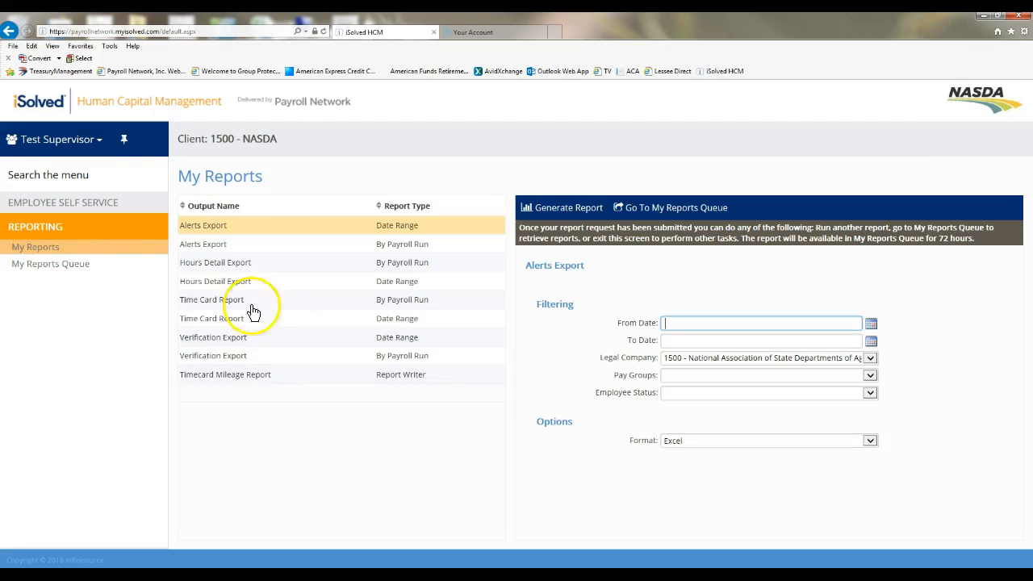
pyautogui.click(246, 380)
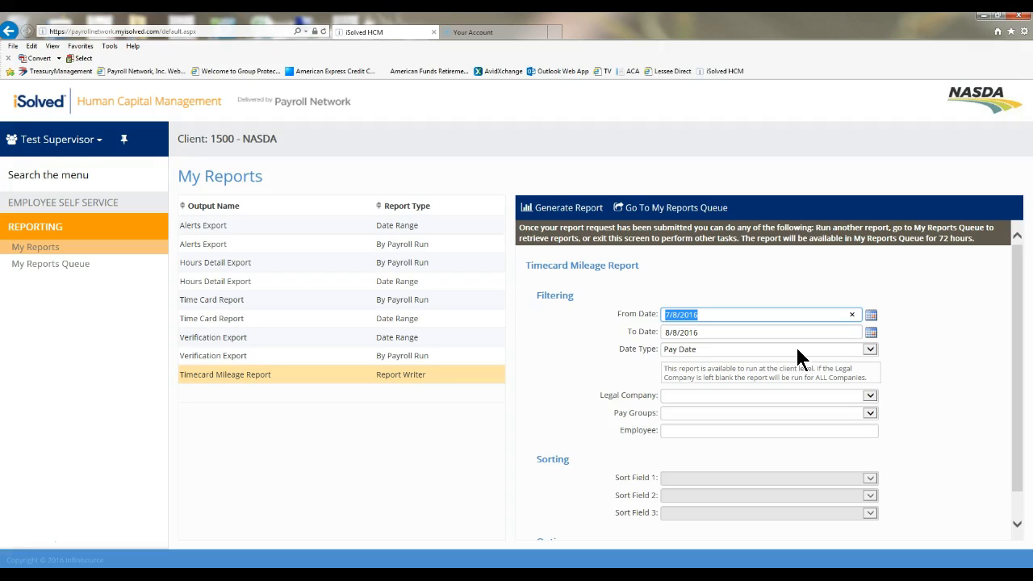
pyautogui.click(261, 344)
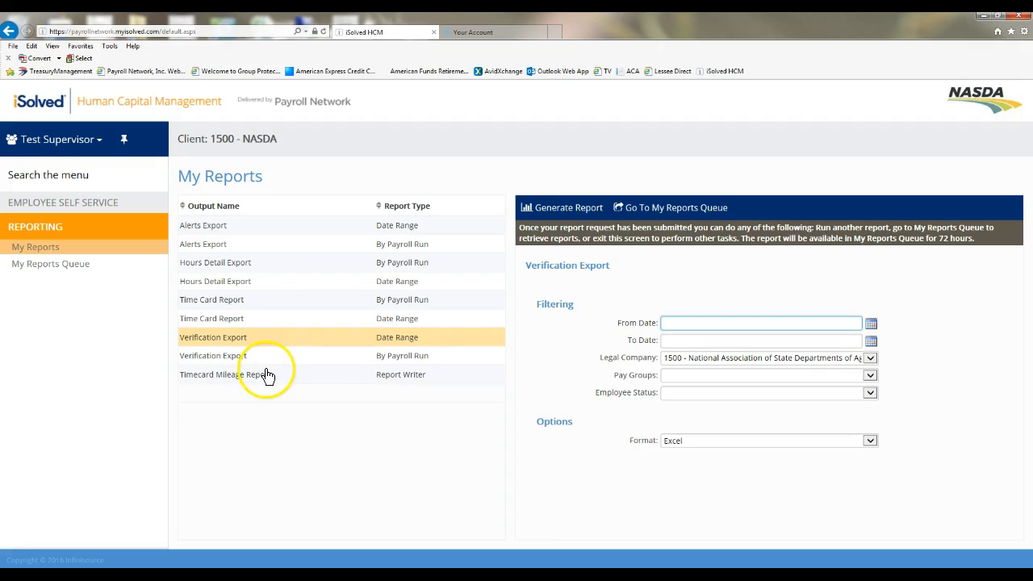
pyautogui.click(266, 359)
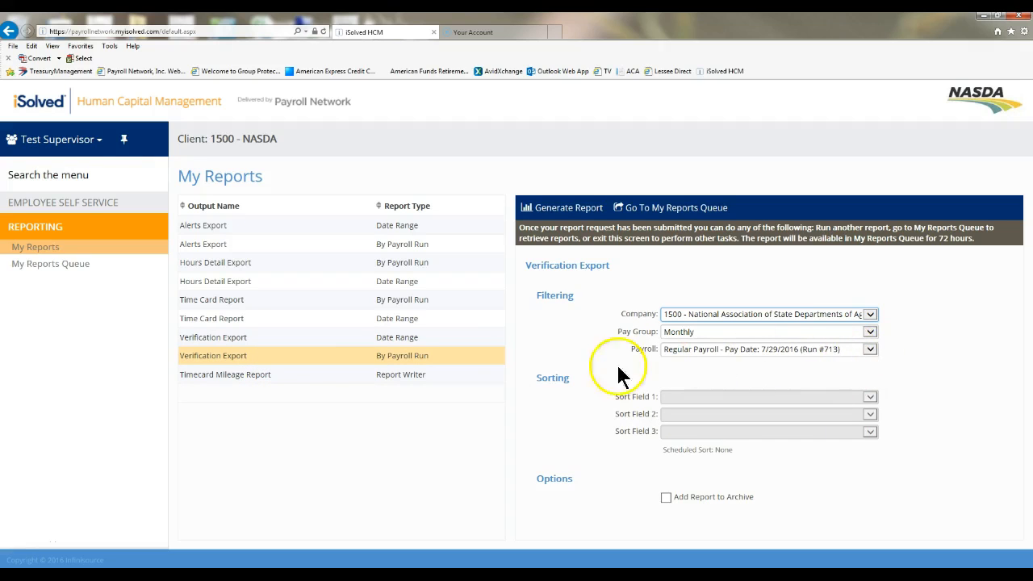
pyautogui.click(377, 340)
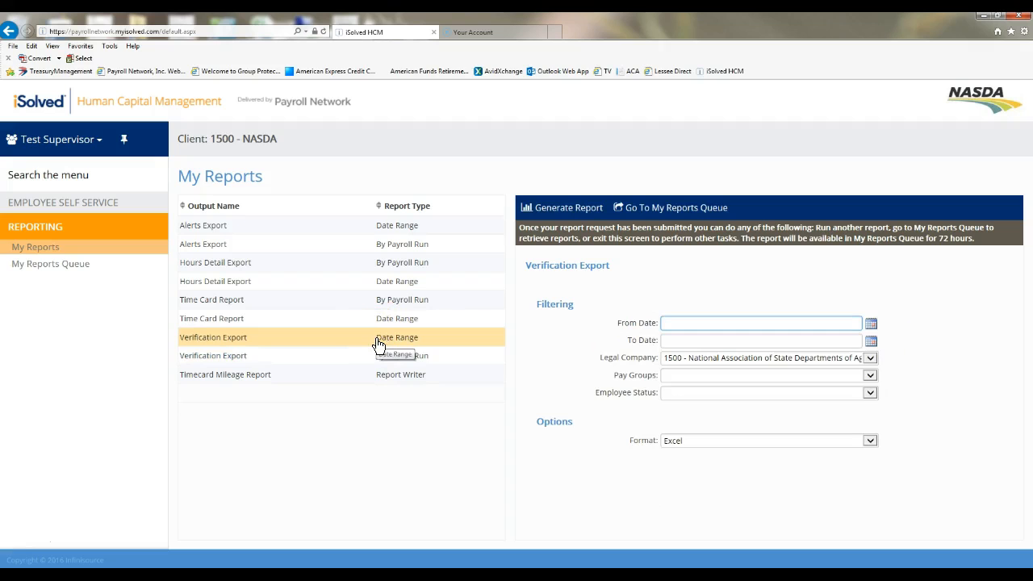
pyautogui.click(872, 326)
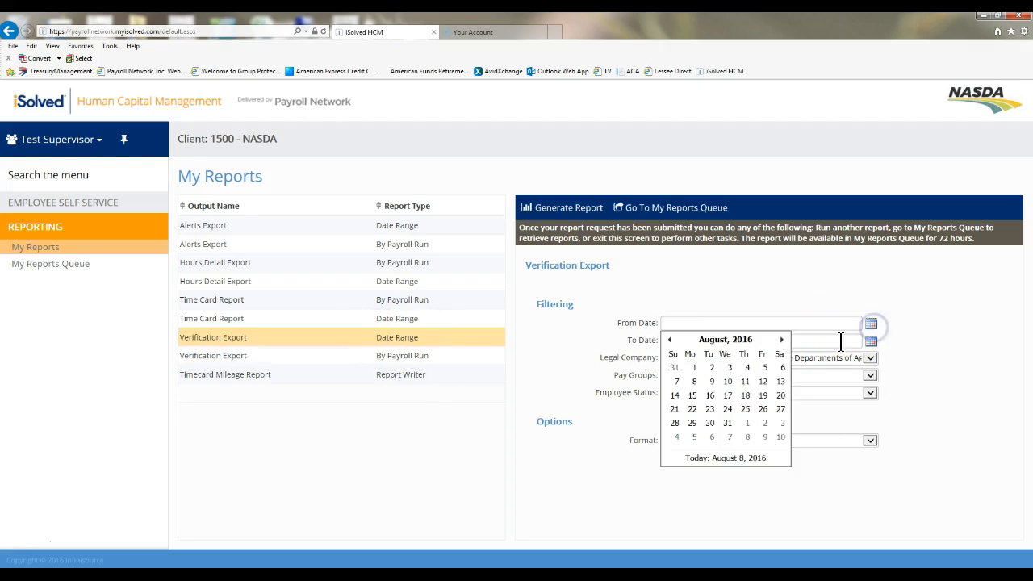
pyautogui.click(670, 340)
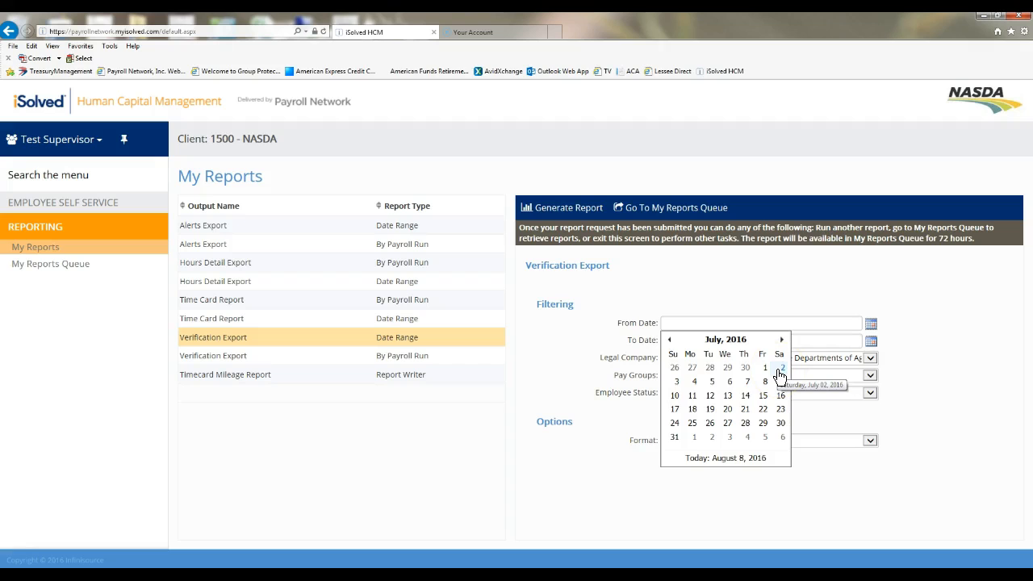
pyautogui.click(676, 424)
pyautogui.click(870, 341)
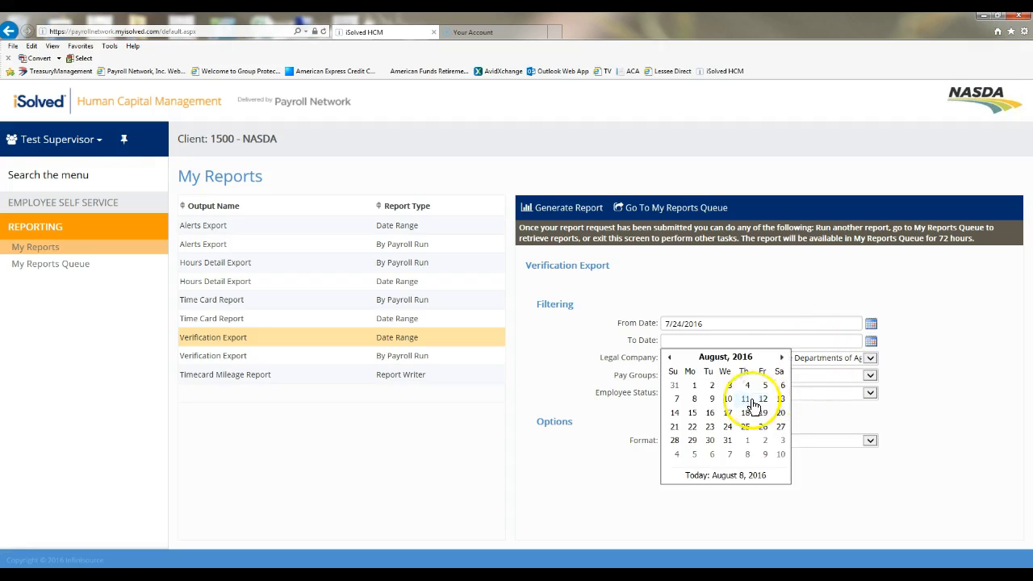
pyautogui.click(780, 385)
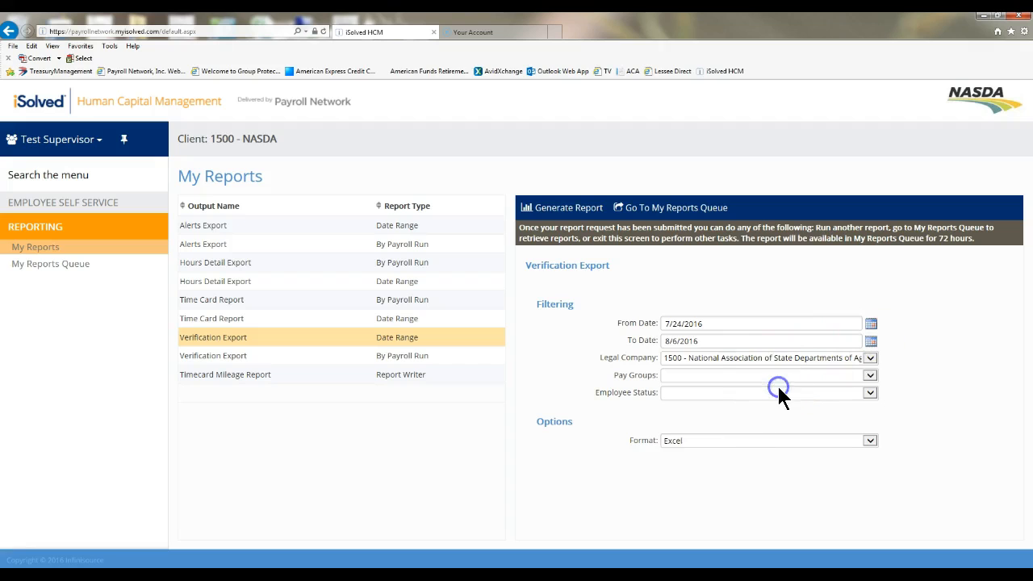
# Step: Filter the Verification Export to pay group 1515 - Hawaii and Active employee status
pyautogui.click(868, 357)
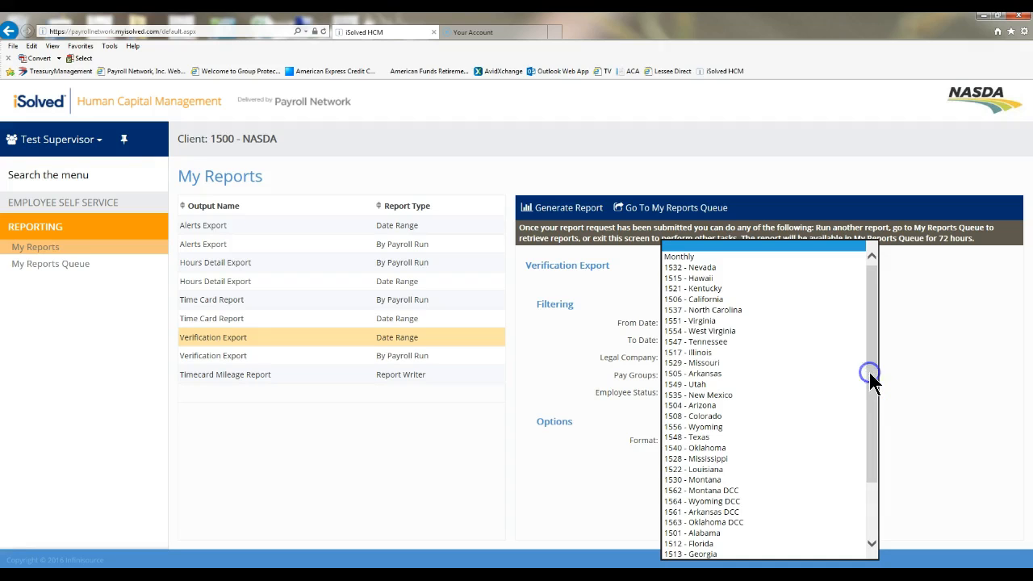
pyautogui.click(818, 278)
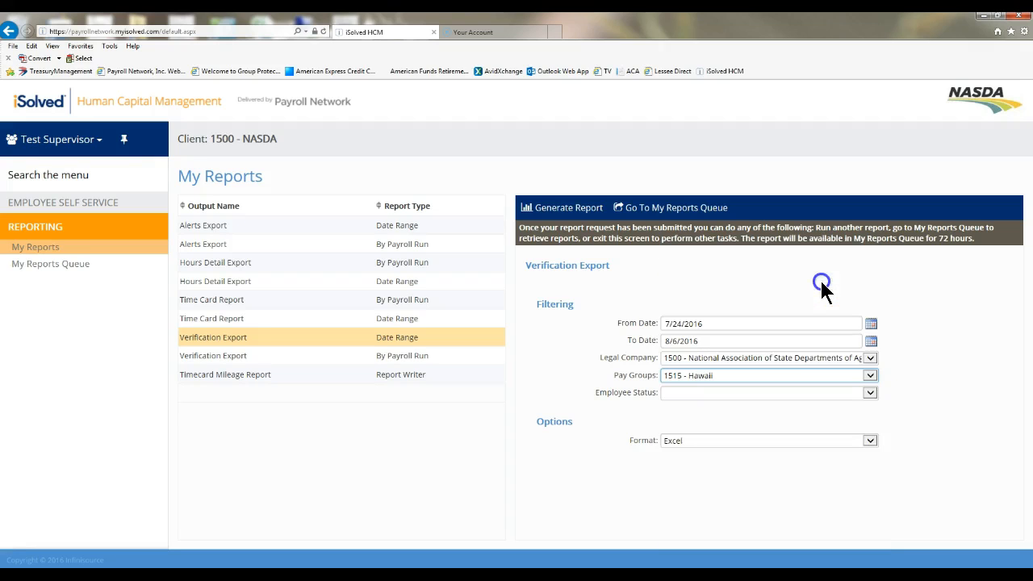
pyautogui.click(867, 393)
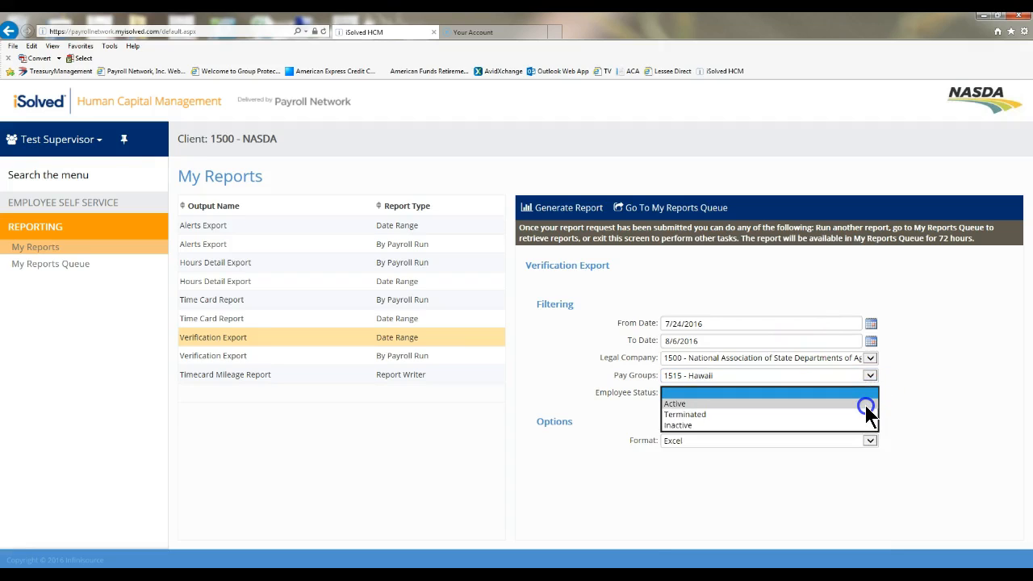
pyautogui.click(864, 405)
# Step: Keep the Excel format and generate the Verification Export report
pyautogui.click(873, 440)
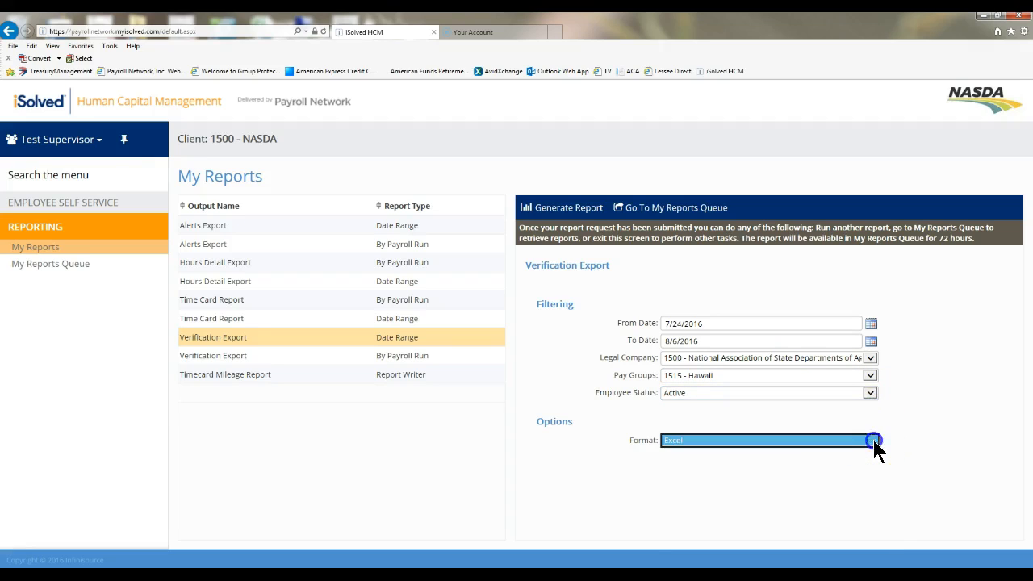
pyautogui.click(594, 448)
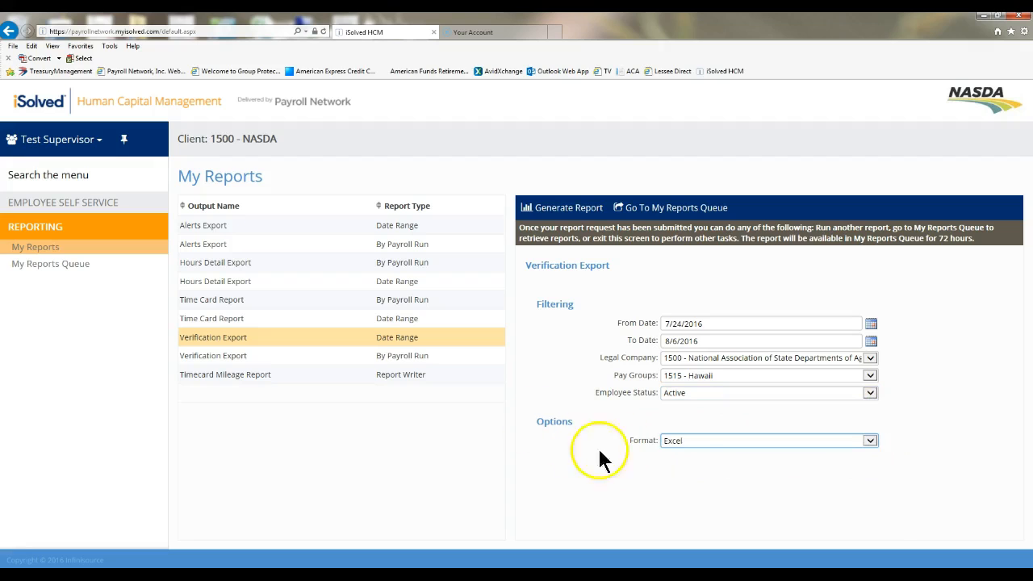
pyautogui.click(575, 208)
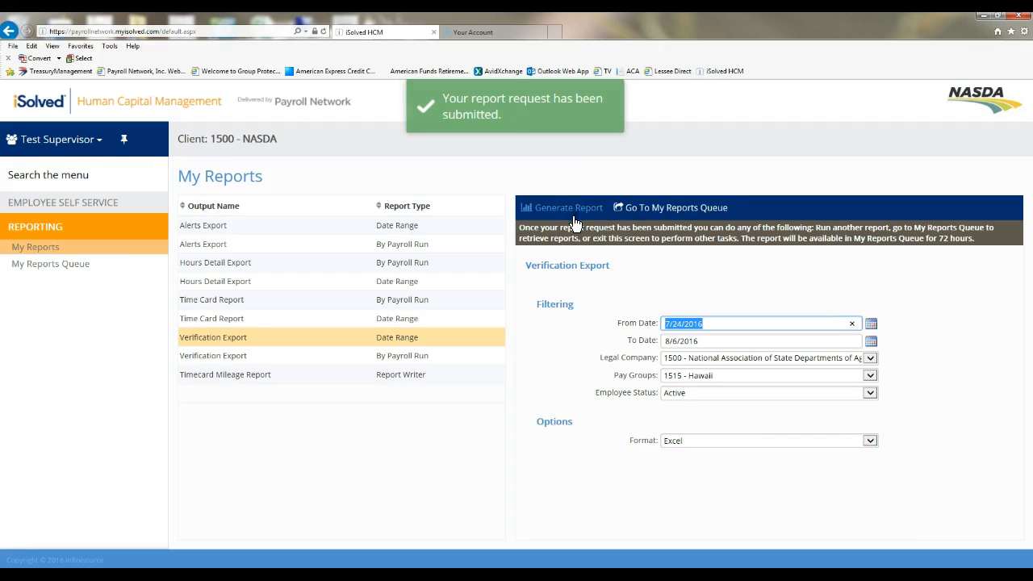
# Step: Go to My Reports Queue and refresh the list of requested reports
pyautogui.click(664, 214)
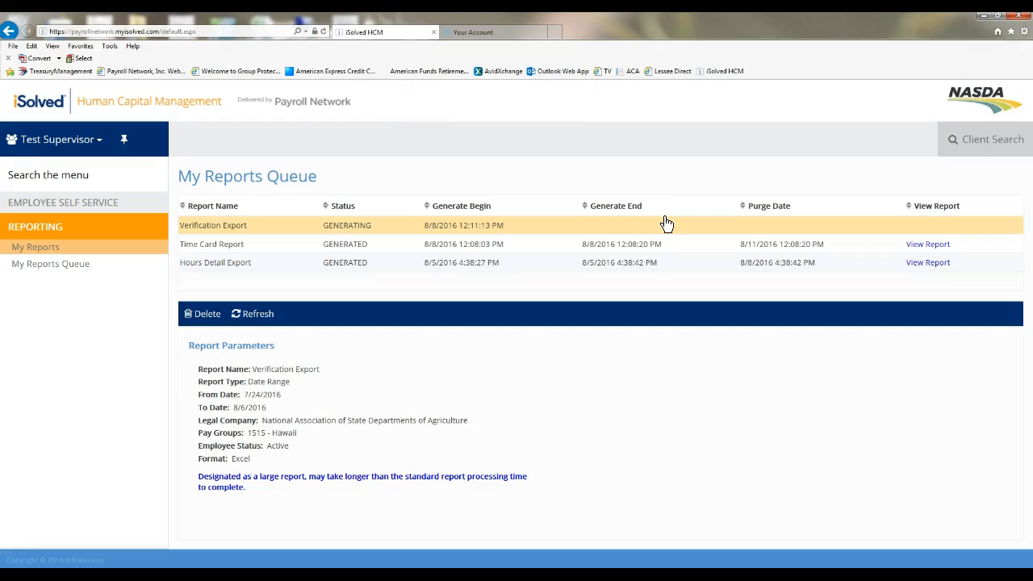
pyautogui.click(203, 320)
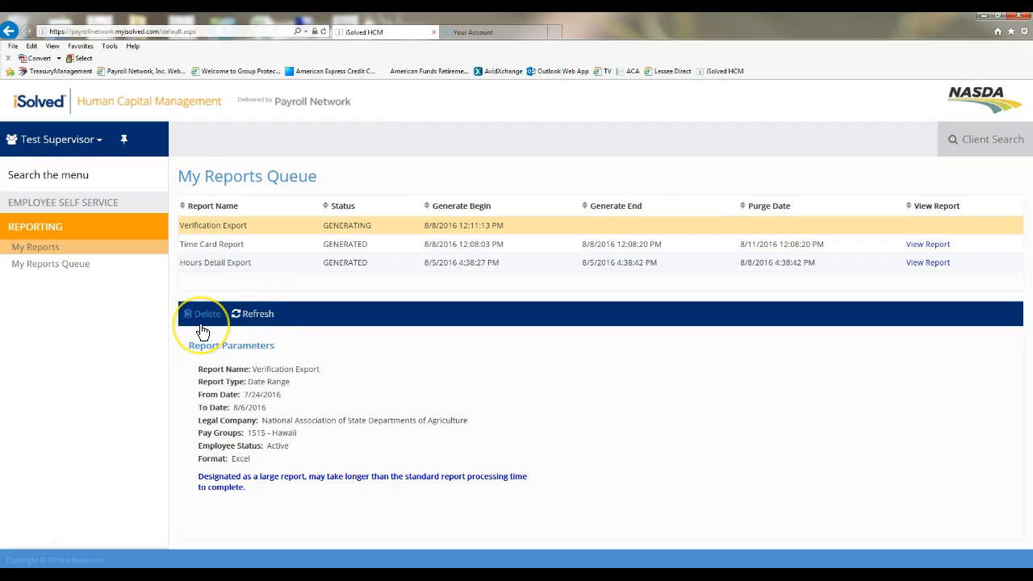
pyautogui.click(255, 316)
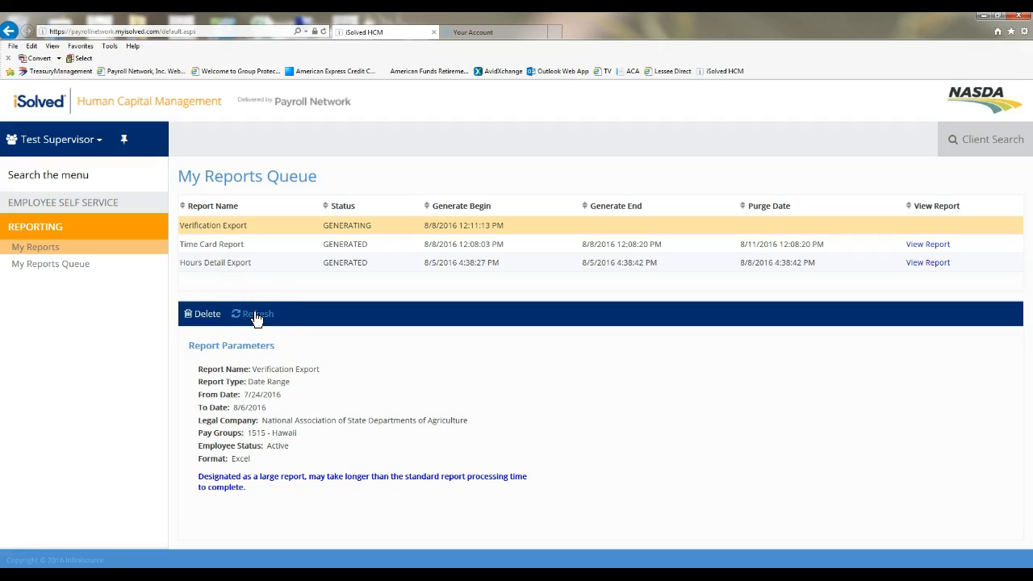
pyautogui.click(255, 316)
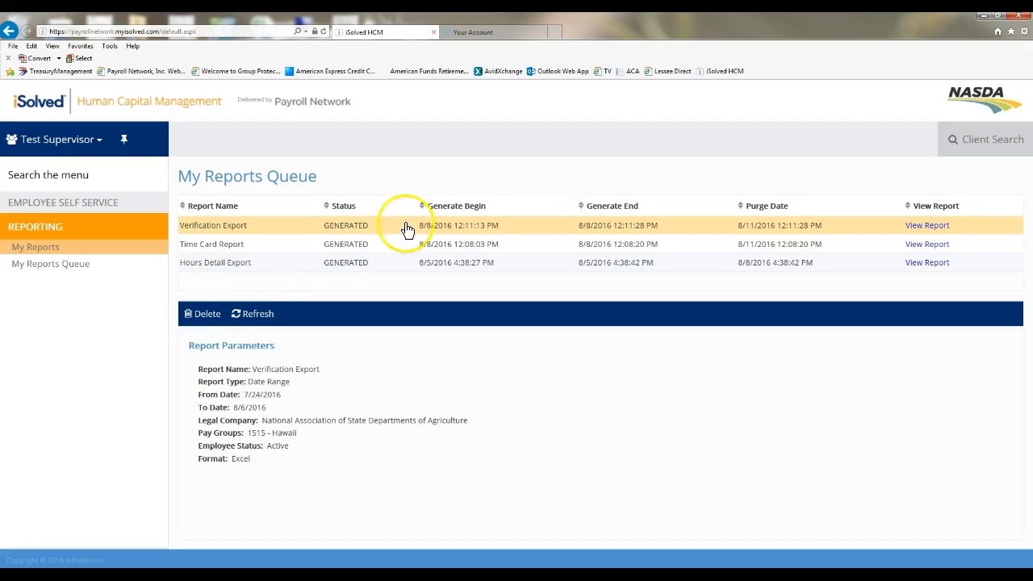
# Step: Open the generated Verification Export from the queue in Excel and enable editing
pyautogui.click(908, 230)
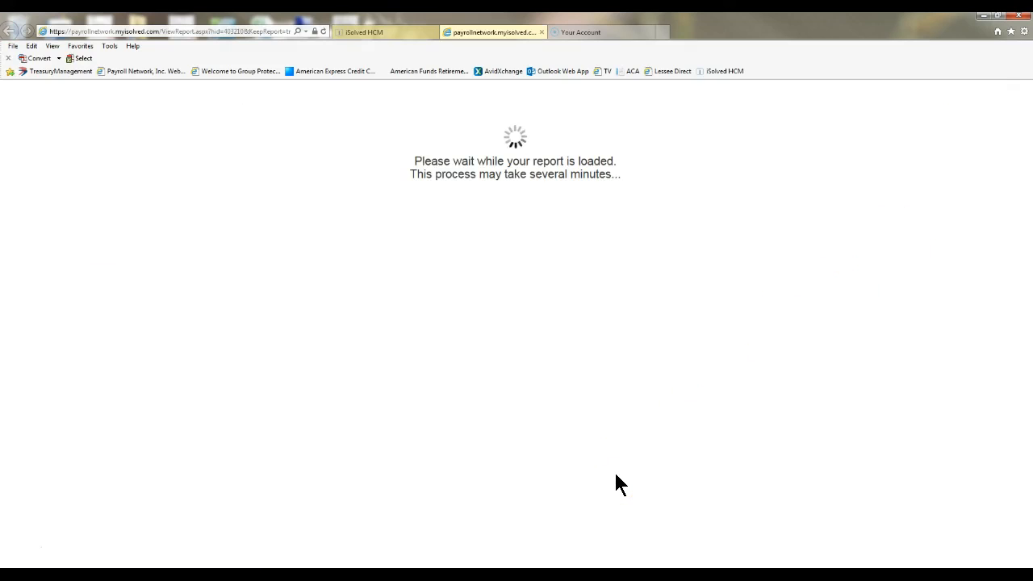
pyautogui.click(649, 559)
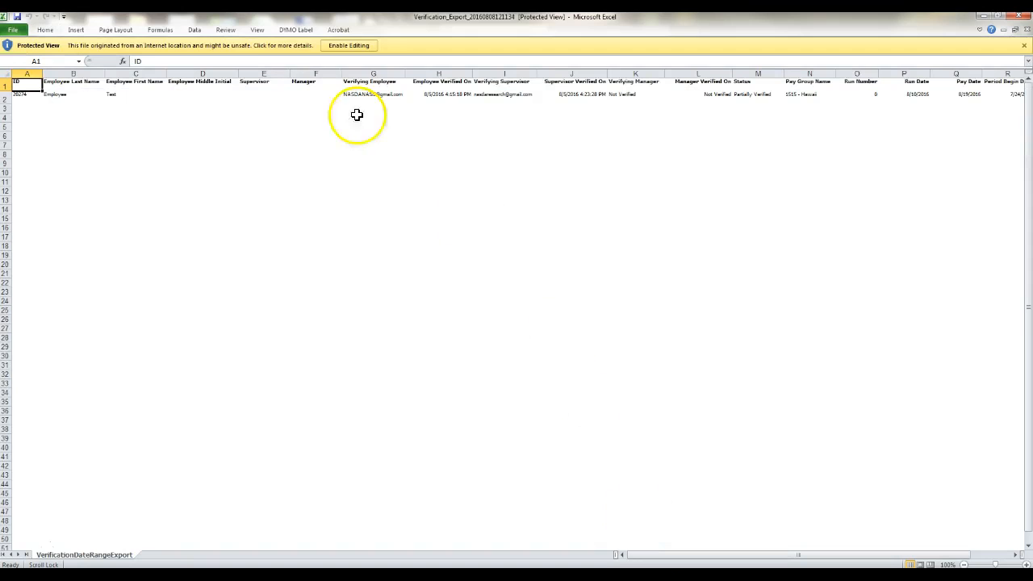
pyautogui.click(355, 46)
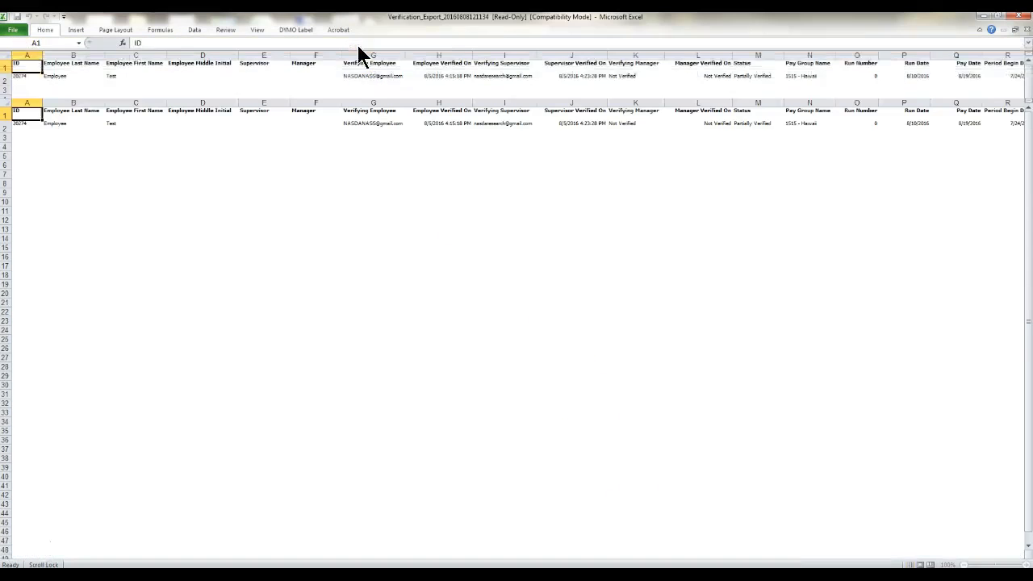
# Step: Examine the Verification Export row's employee, verification and status columns
pyautogui.click(29, 126)
pyautogui.moveTo(29, 126); pyautogui.dragTo(445, 129)
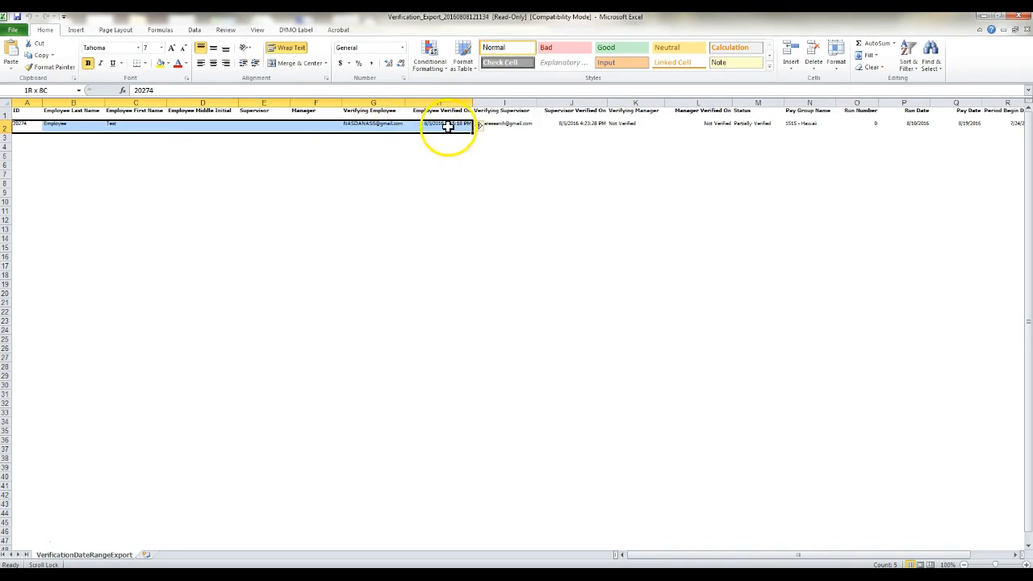
pyautogui.click(507, 125)
pyautogui.moveTo(506, 125); pyautogui.dragTo(620, 128)
pyautogui.click(654, 129)
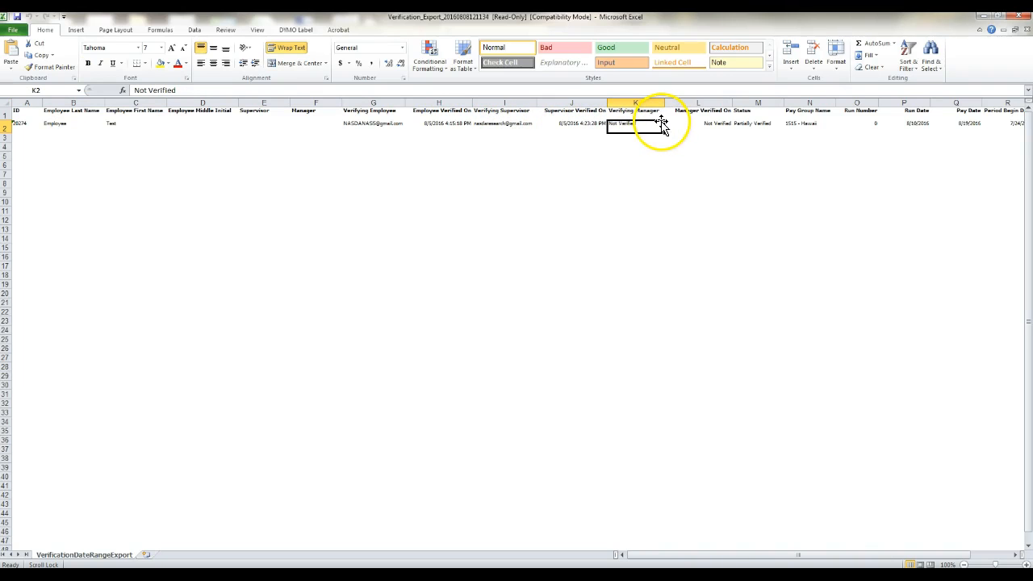
pyautogui.click(676, 124)
pyautogui.moveTo(733, 130); pyautogui.dragTo(737, 129)
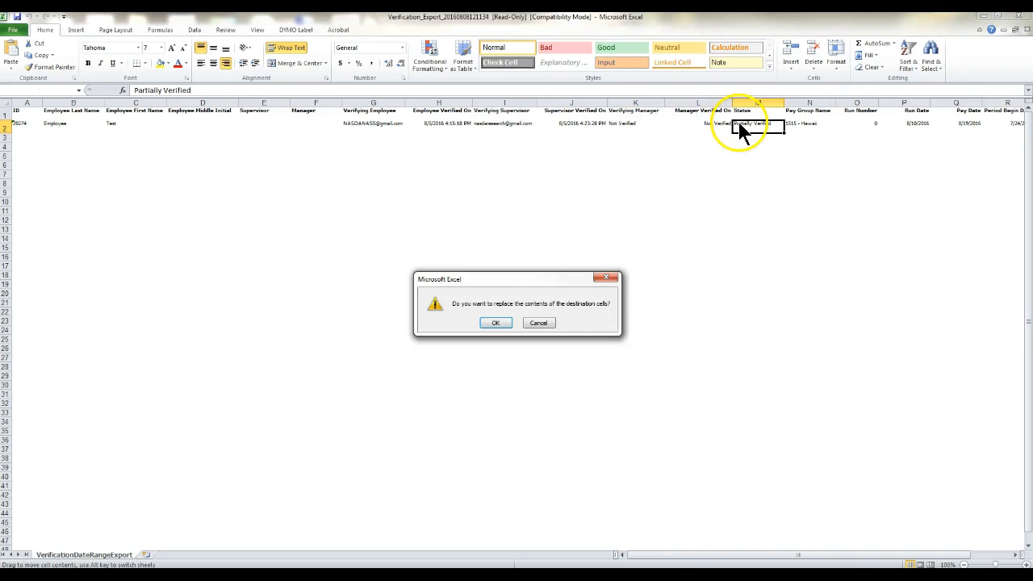
pyautogui.click(536, 324)
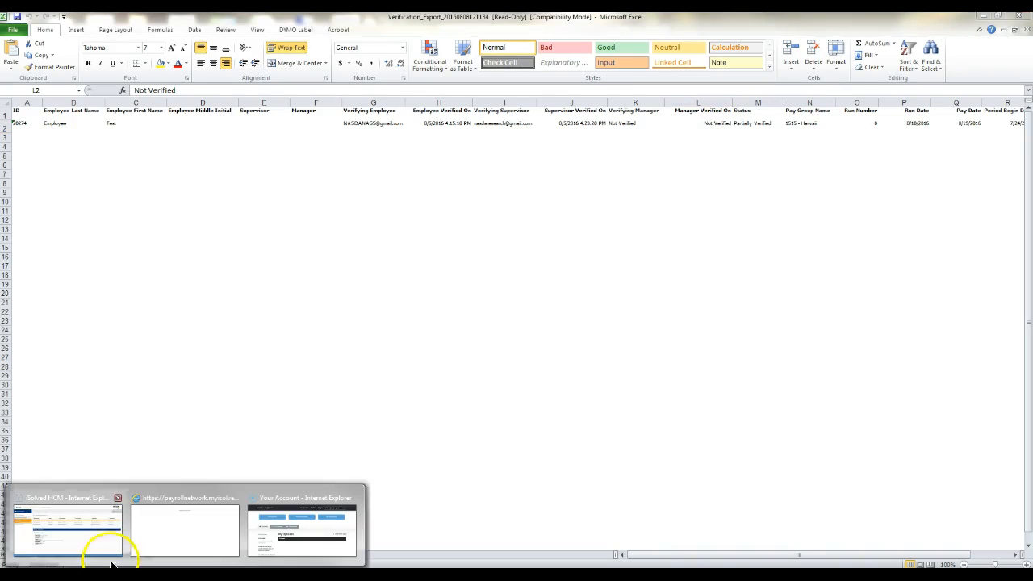
# Step: Switch back to iSolved HCM and open Employee Punch Status on My Dashboard under Employee Self Service
pyautogui.click(104, 546)
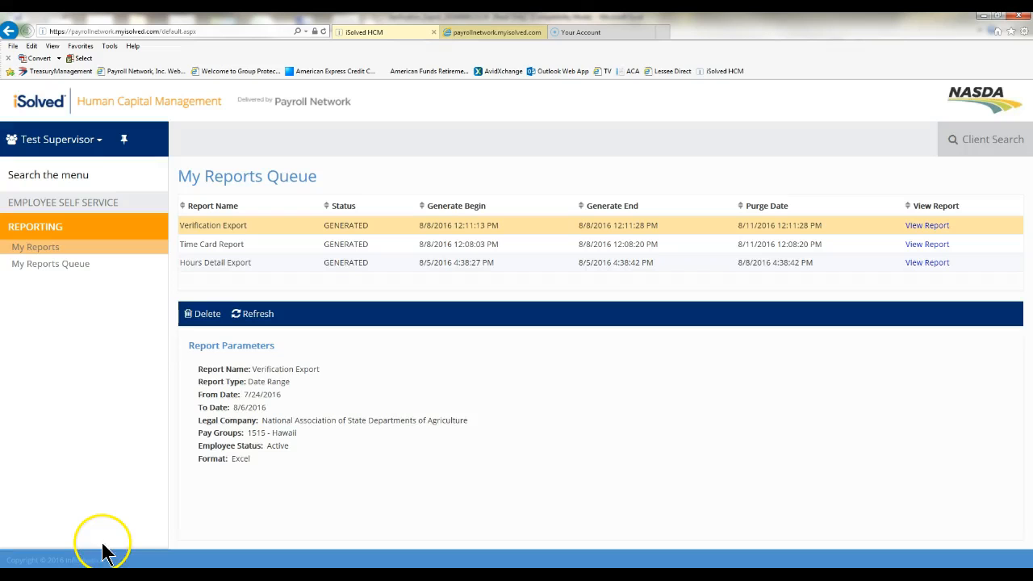
pyautogui.click(51, 207)
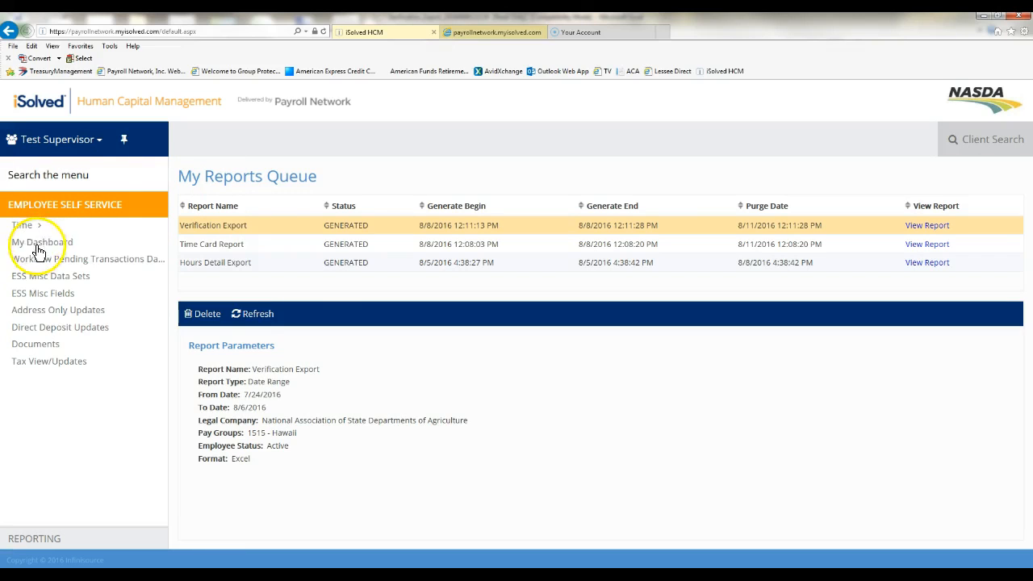
pyautogui.click(37, 245)
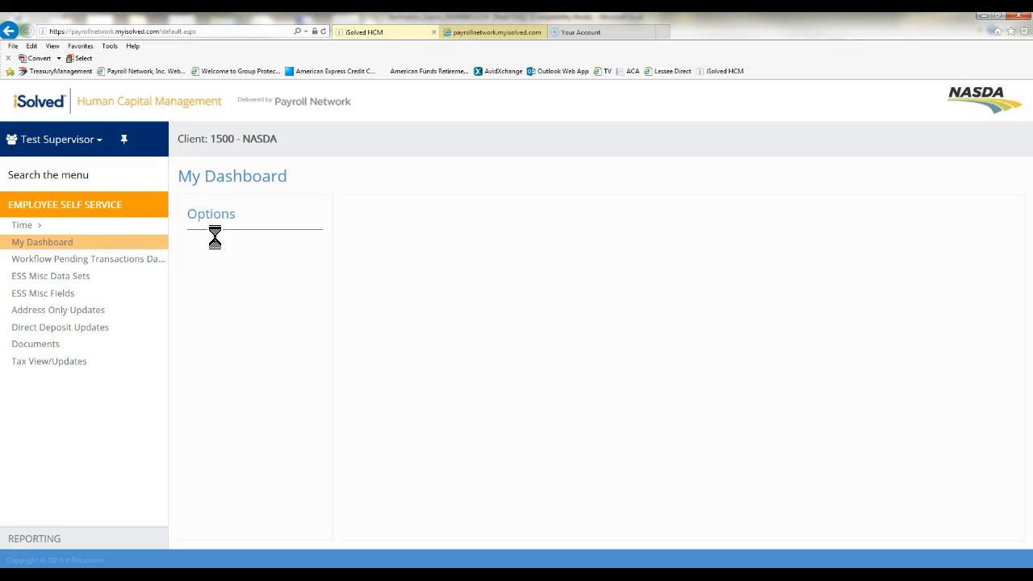
pyautogui.click(213, 290)
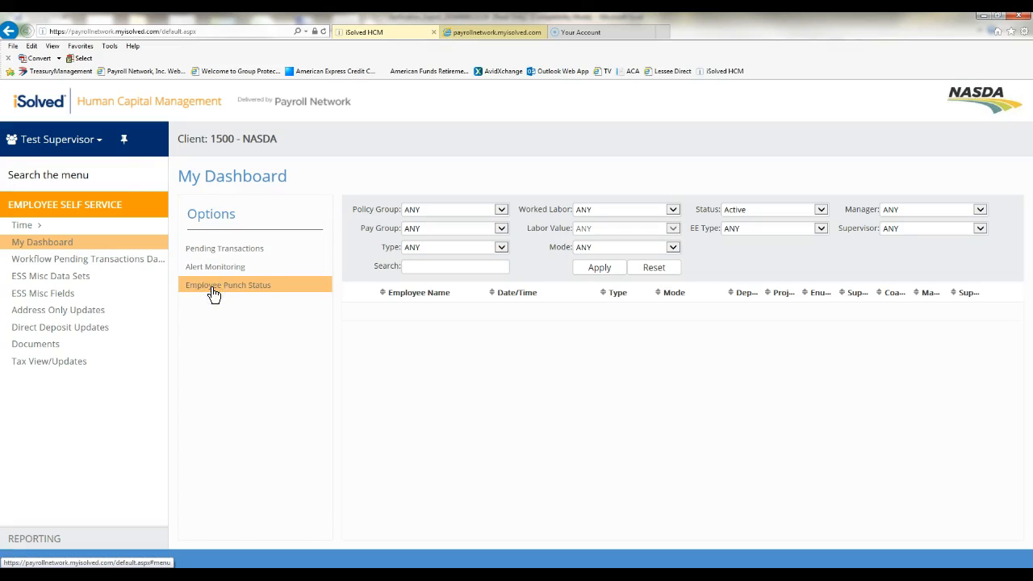
# Step: Filter the punch status list to pay group 1515 - Hawaii and apply
pyautogui.click(500, 228)
pyautogui.click(474, 259)
pyautogui.click(600, 267)
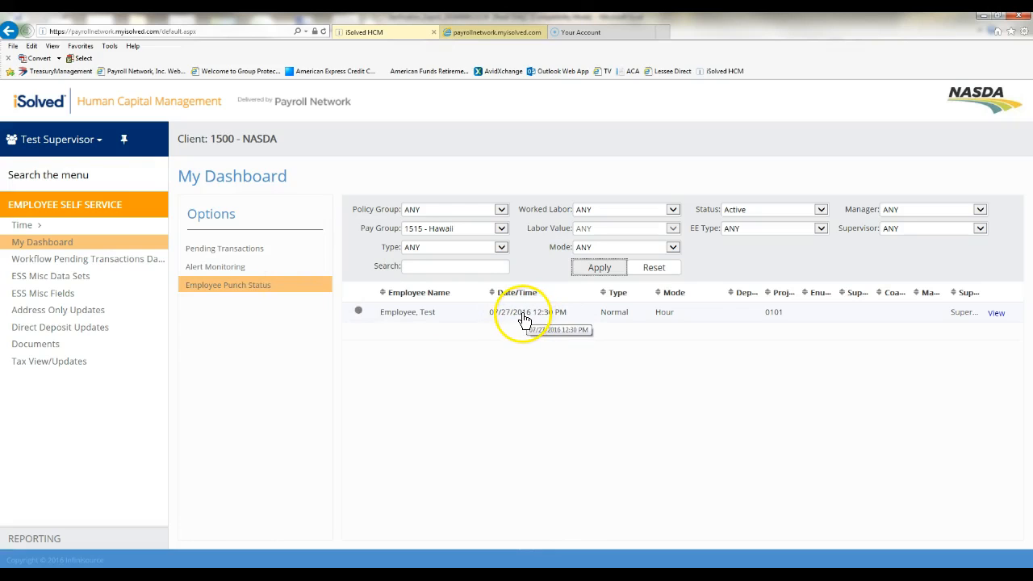
# Step: Return to My Reports in the Reporting section
pyautogui.click(133, 538)
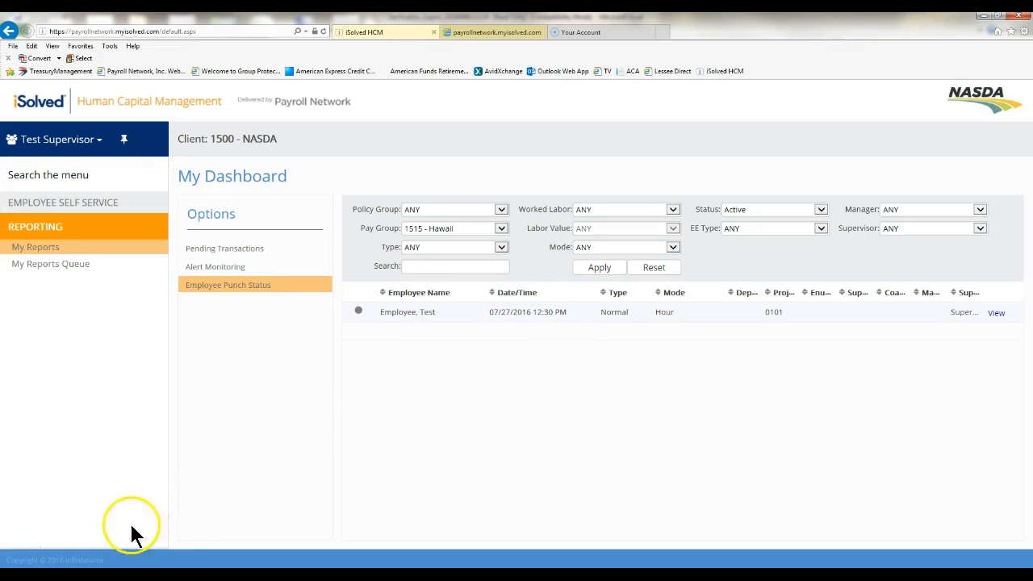
pyautogui.click(43, 250)
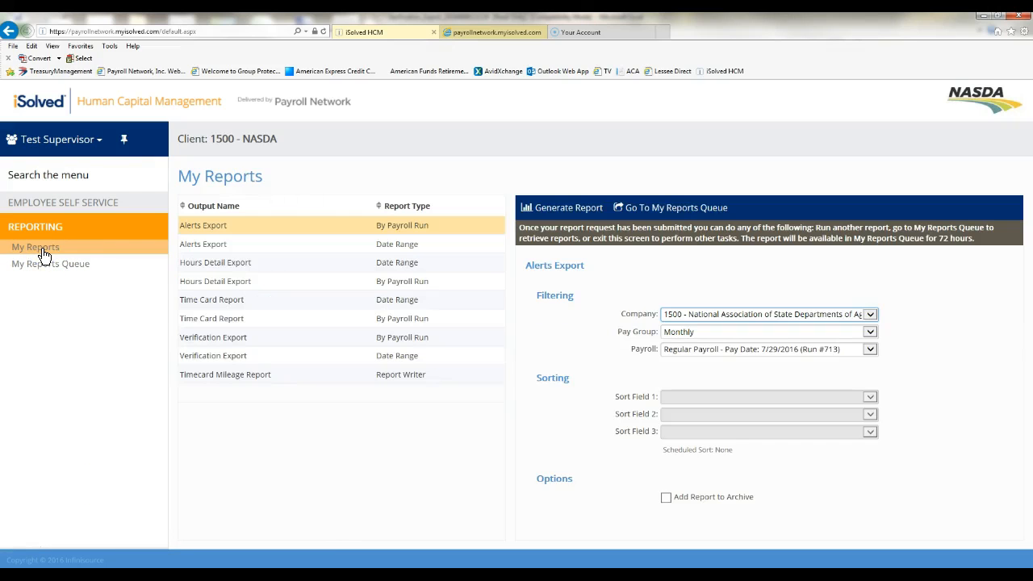